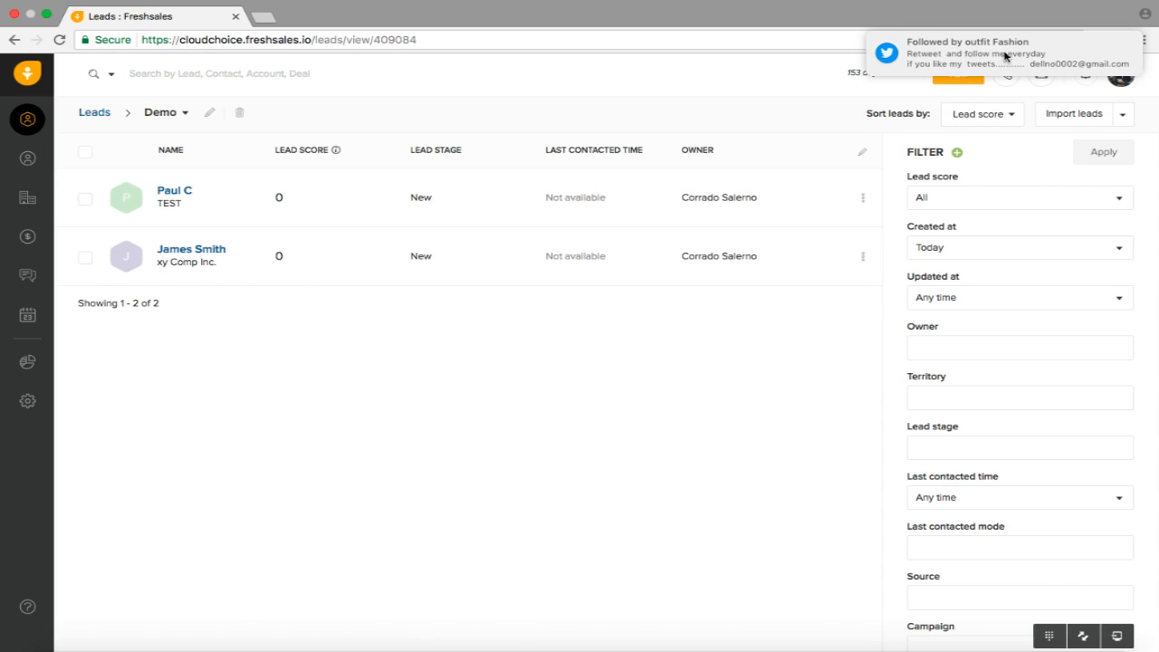
Choose Lead from the orange New quick-add menu to open the Add Lead panel
left_click(961, 84)
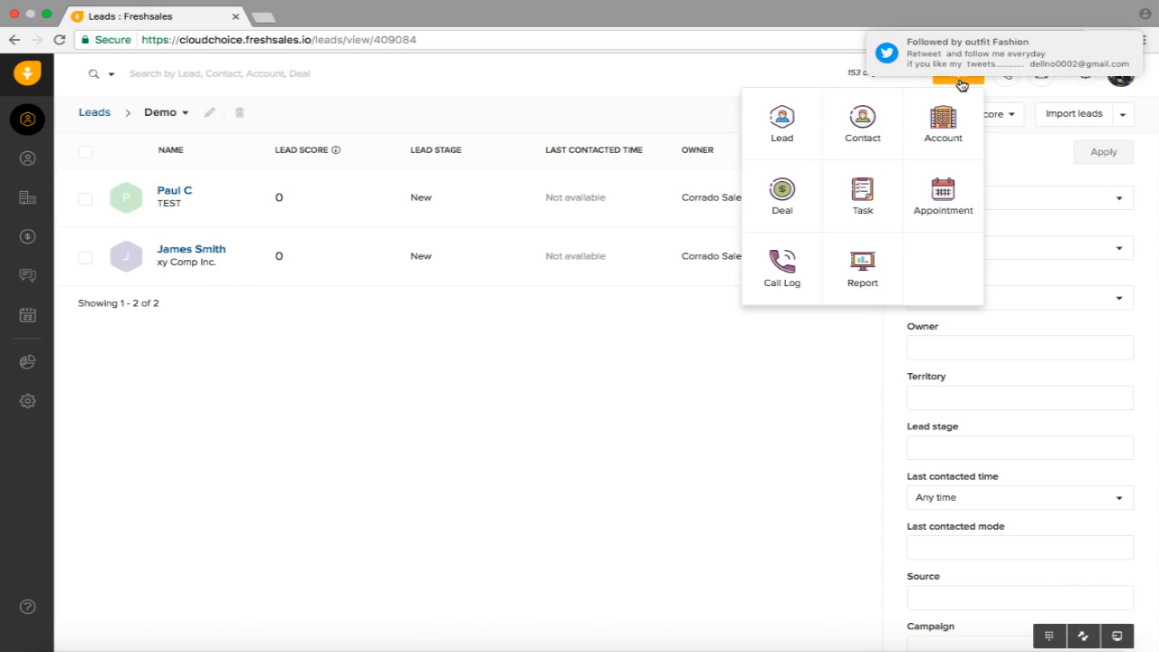
left_click(785, 121)
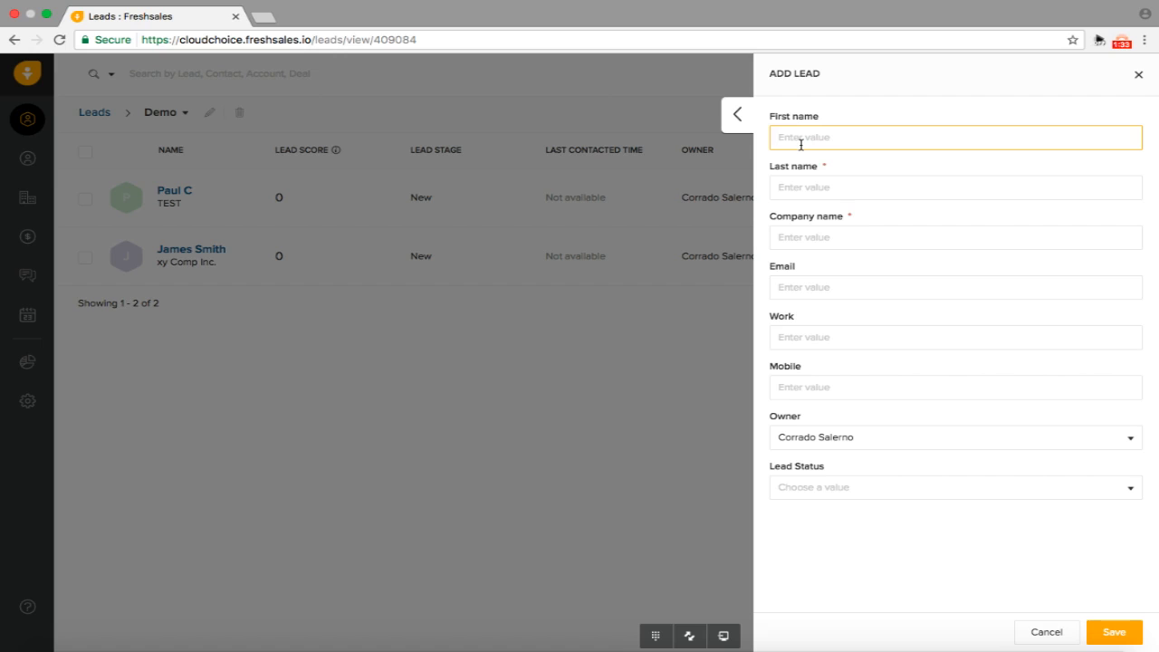
Enter the lead's first and last name, company Cloudchoice Inc., e-mail address and work phone
left_click(942, 179)
type("Jo")
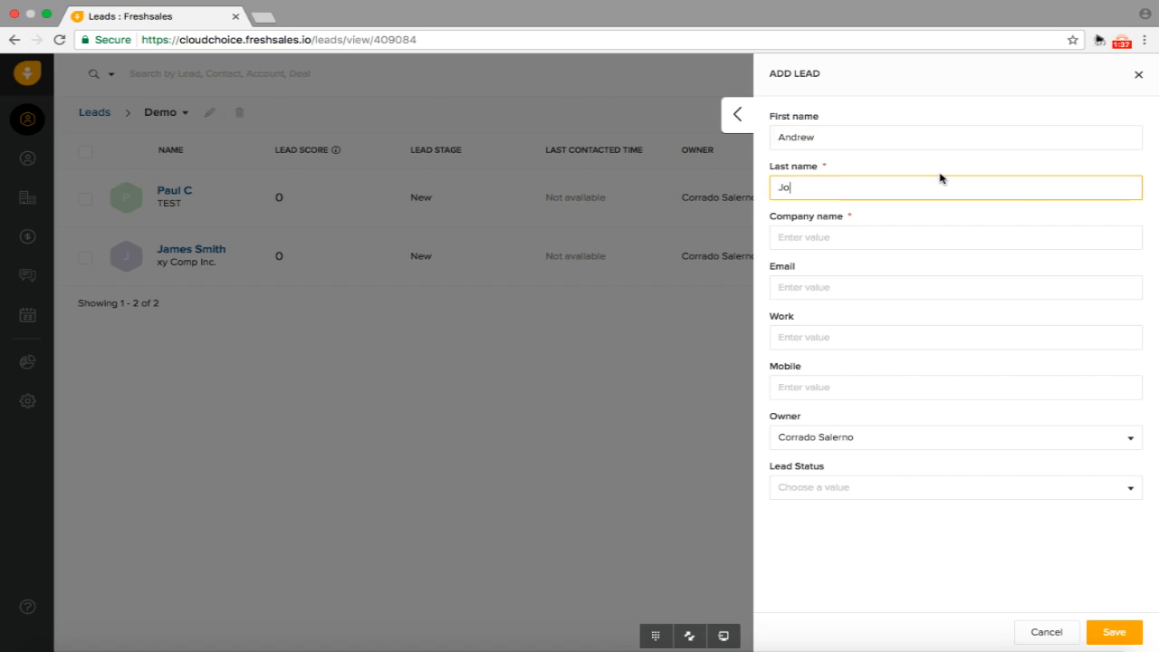
key("BackSpace")
key("Tab")
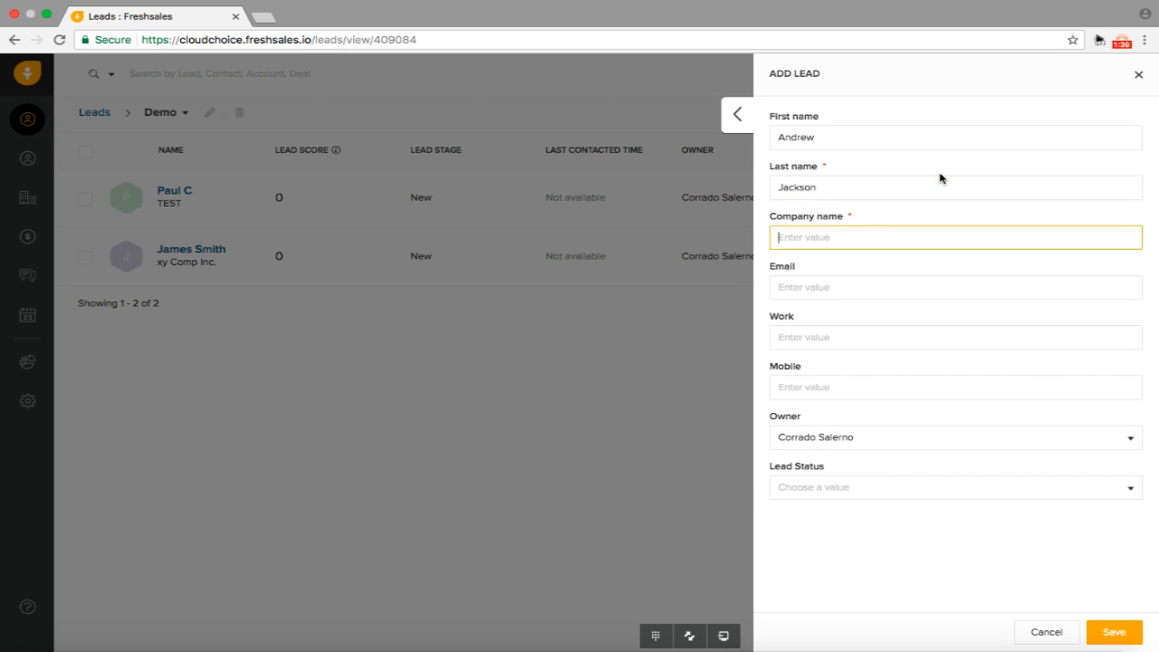
type("Cloudchoice Inc.")
key("Tab")
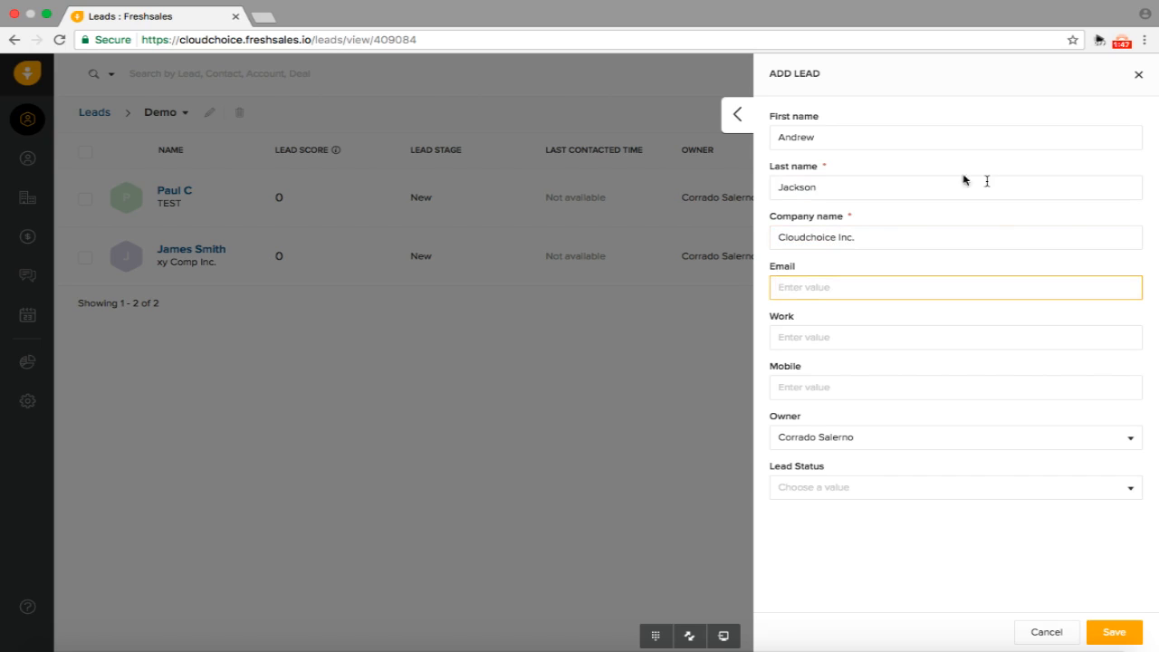
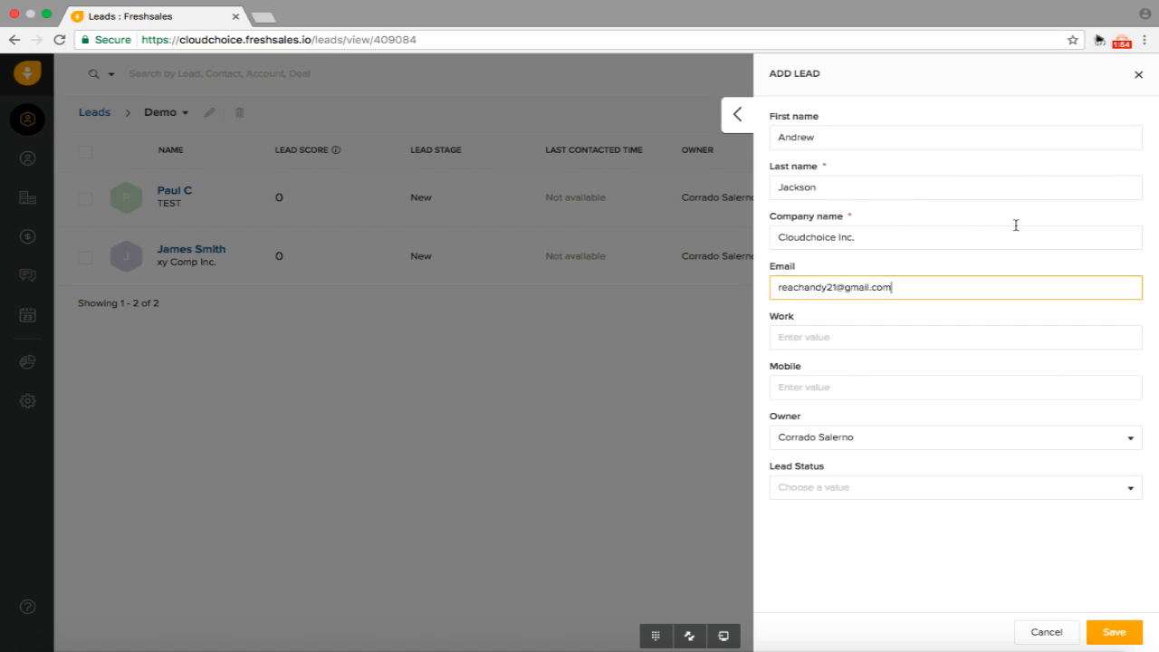
key("Tab")
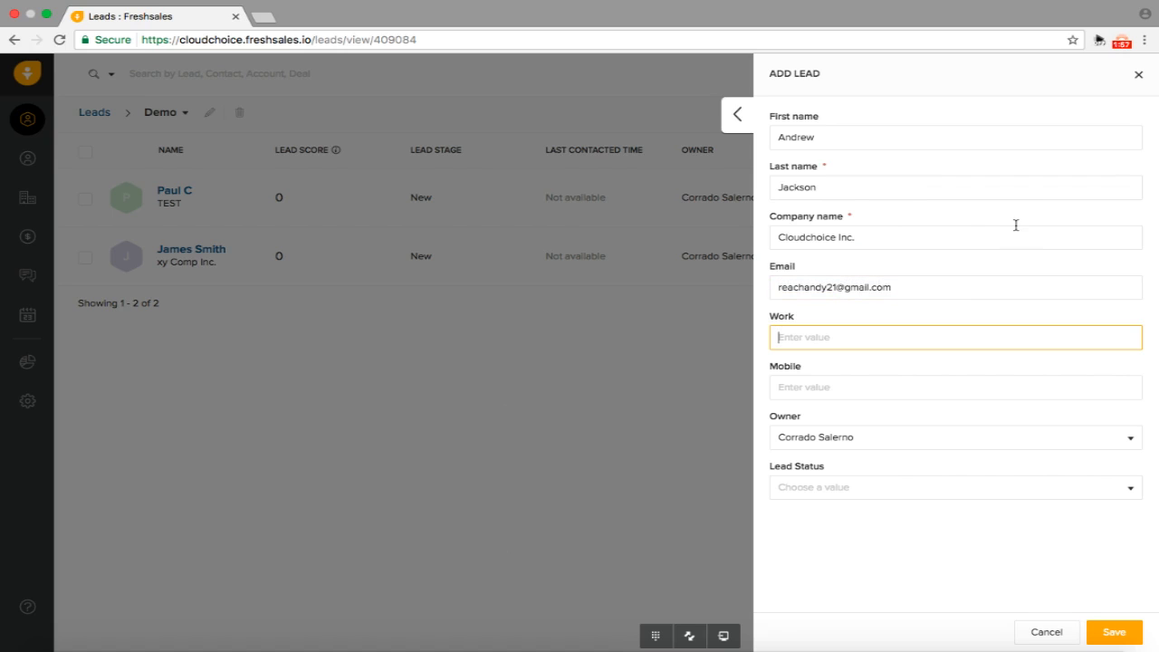
Set the lead status to Warm and save the new lead
left_click(823, 487)
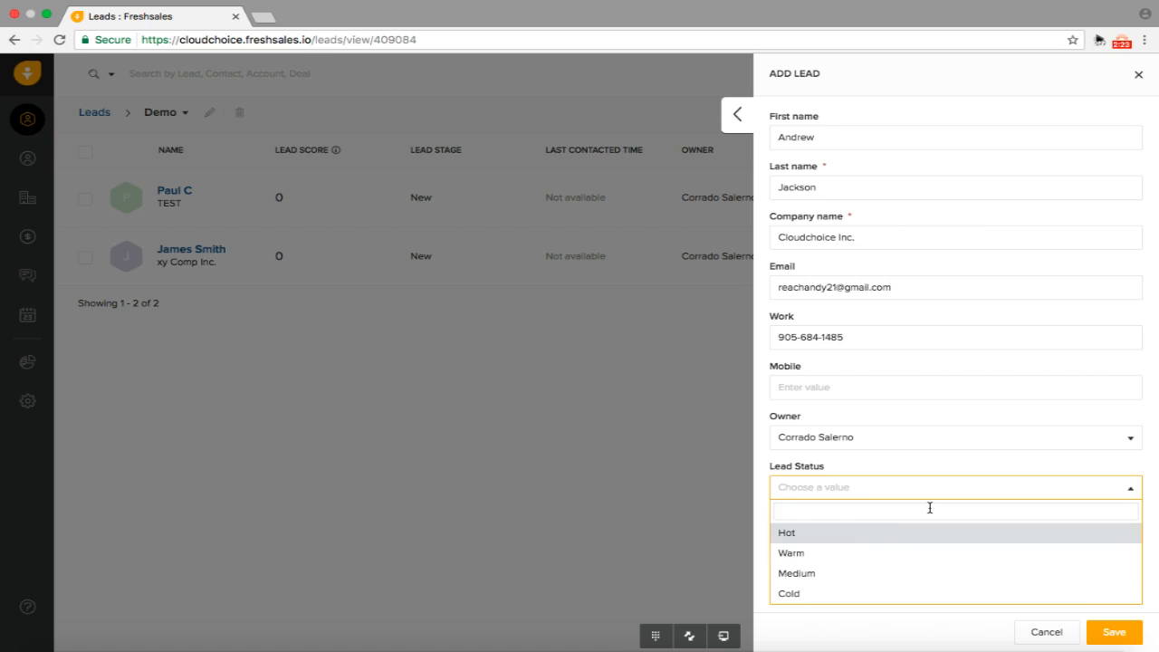
left_click(815, 550)
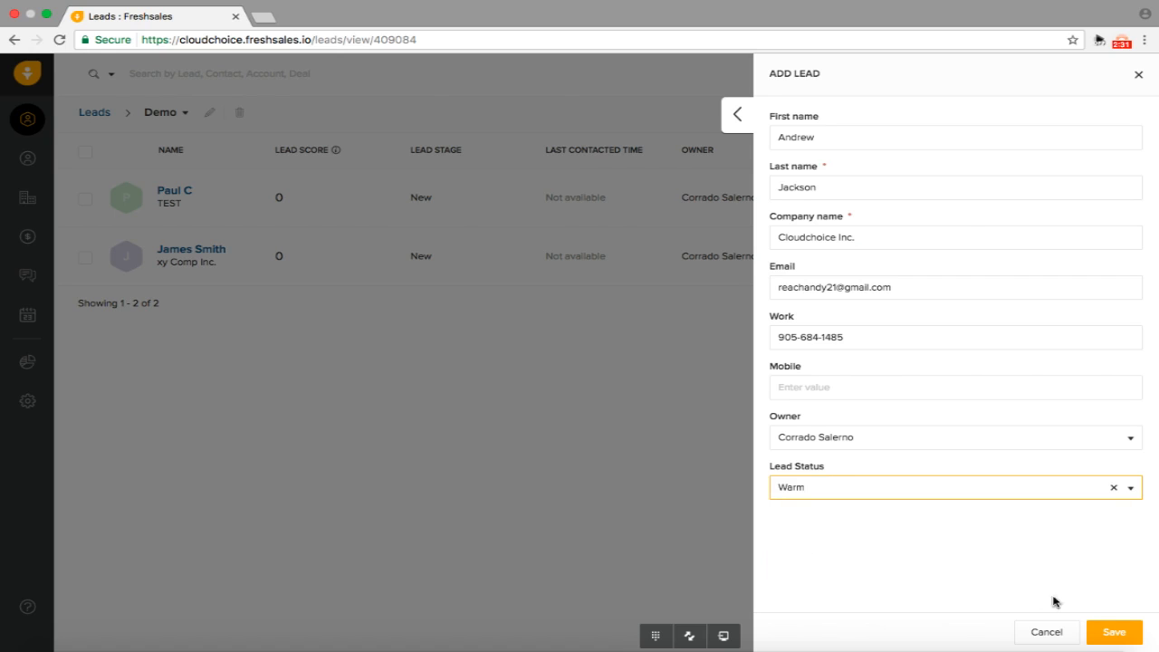
left_click(1113, 631)
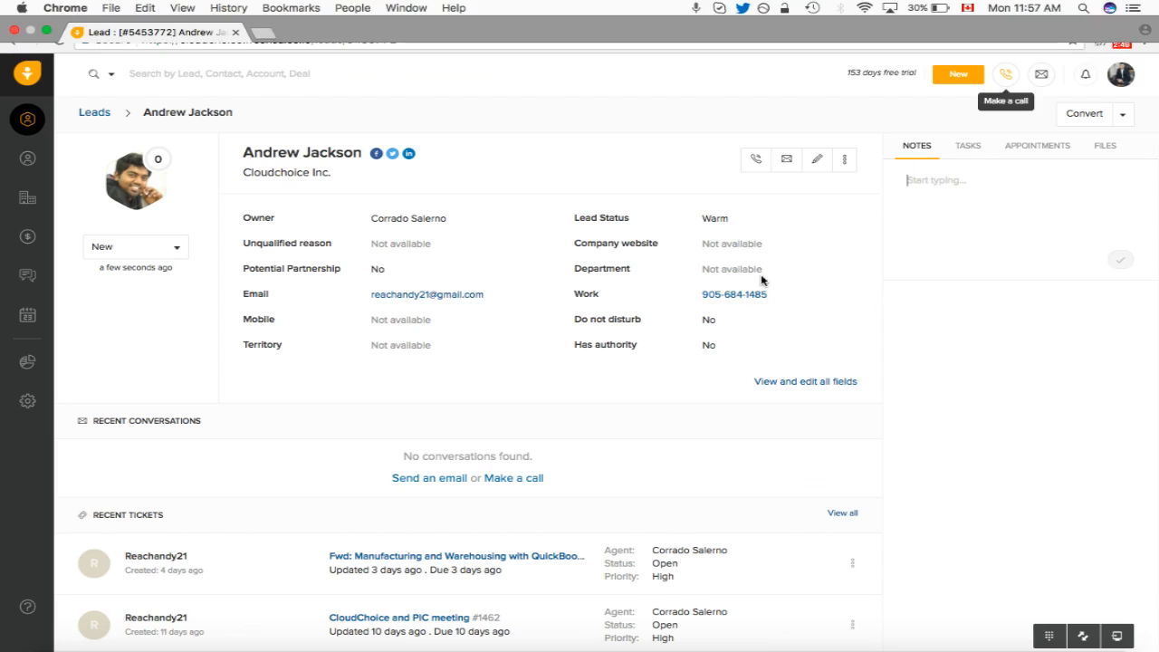
Call the lead's work number, end the call, and focus the Call Log notes box
left_click(721, 297)
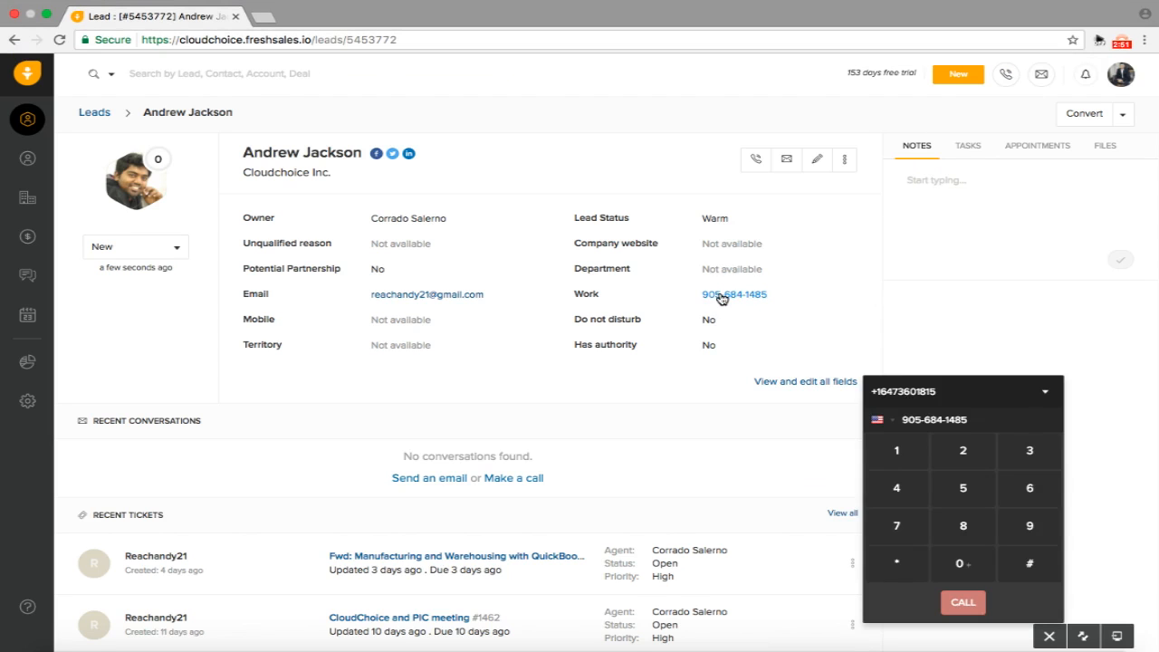
left_click(962, 602)
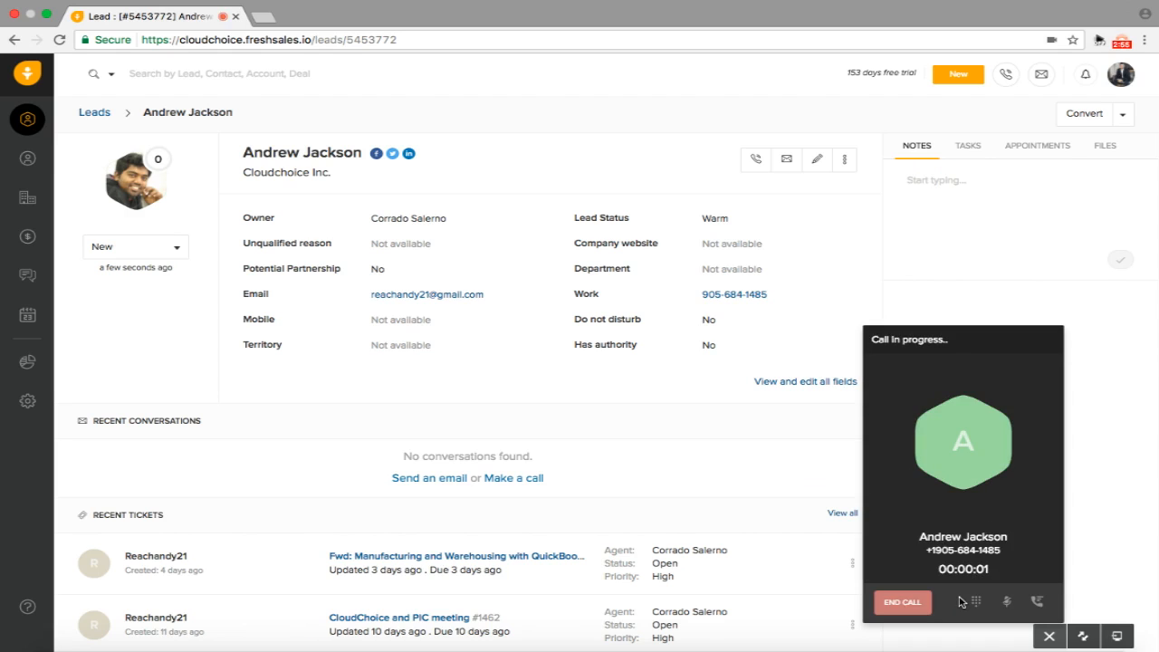
left_click(909, 603)
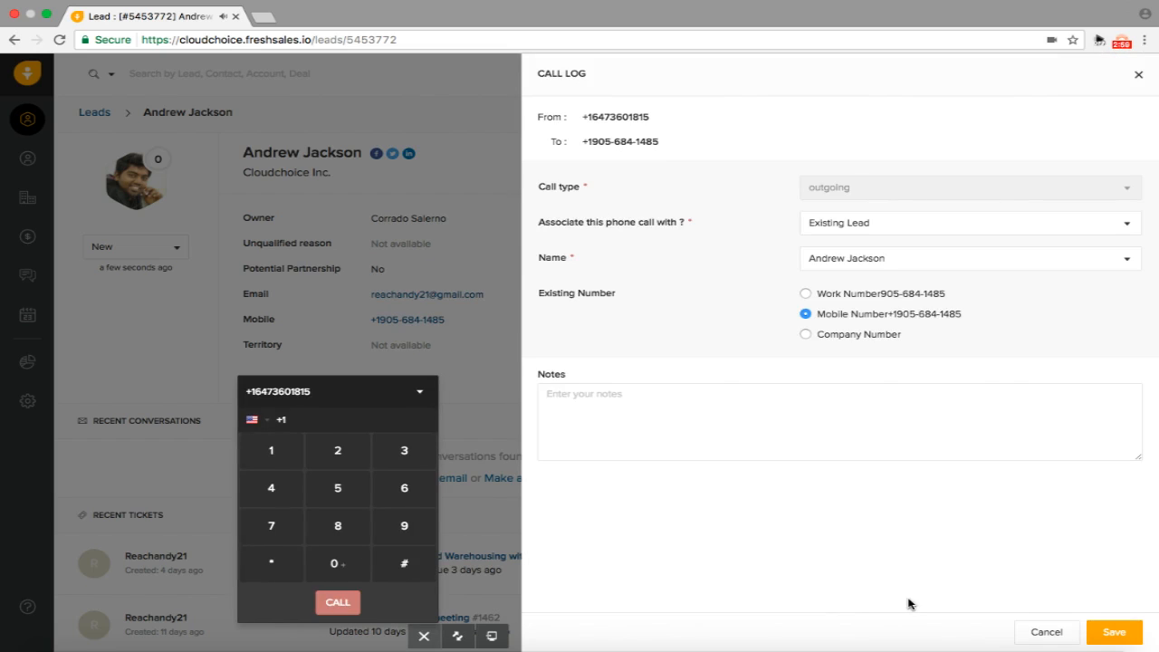
left_click(614, 405)
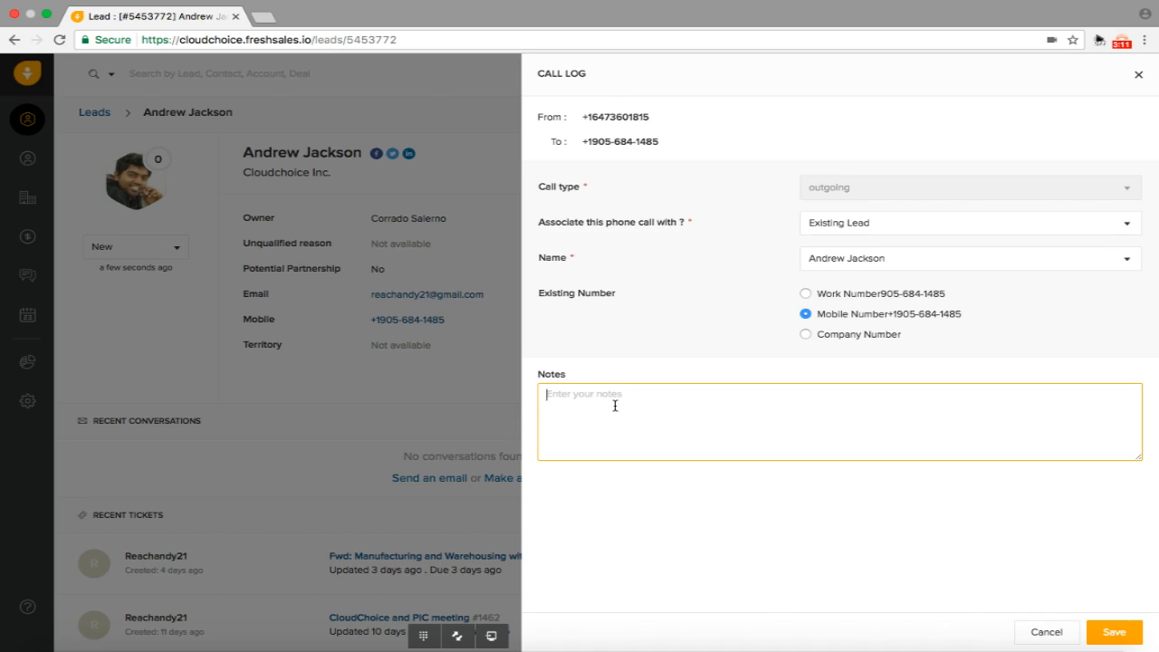
Save the call log with a note saying you spoke to the lead, who is very interested
key("XF86AudioLowerVolume")
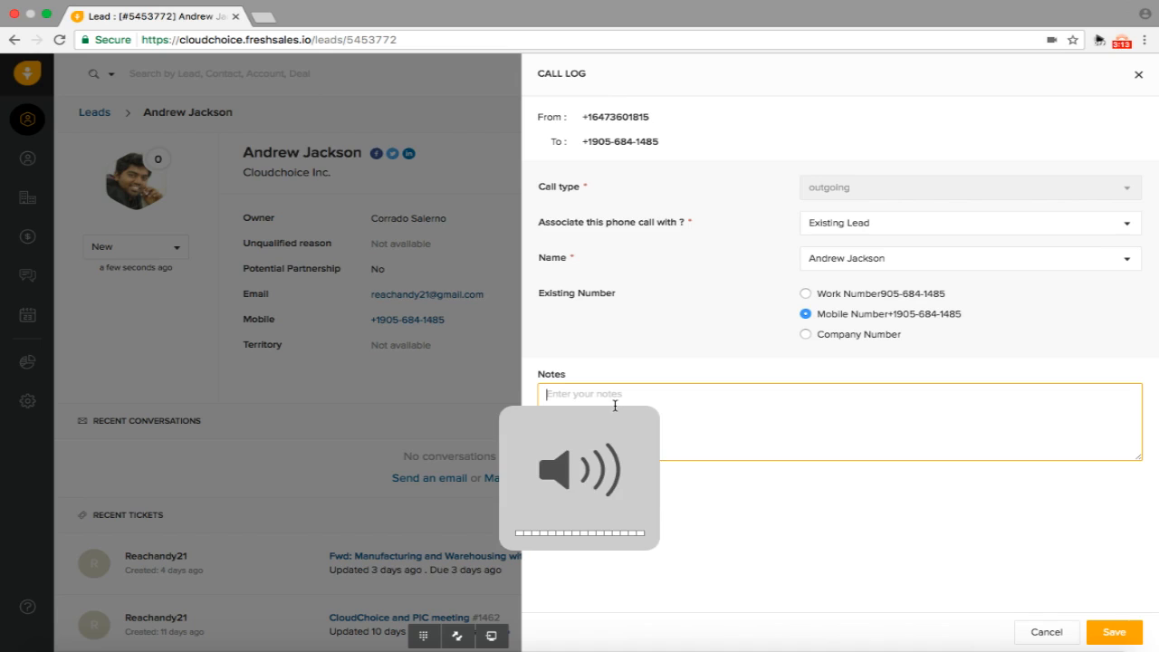
type("spoek")
key("BackSpace")
key("BackSpace")
type("k")
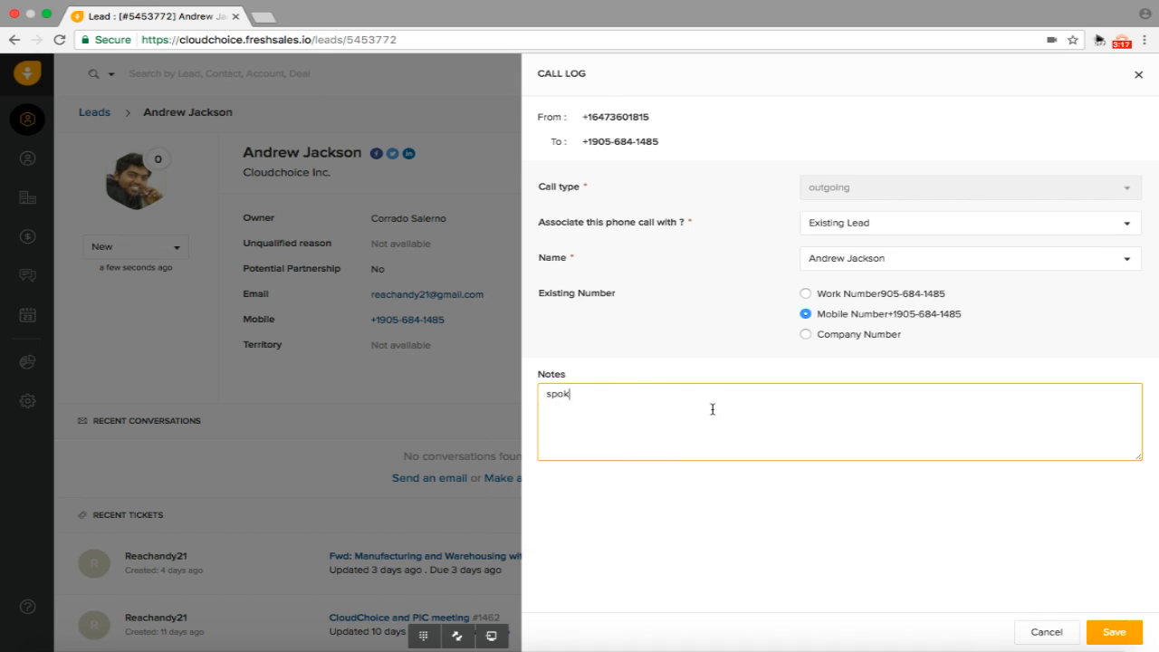
type("e to andrew.. very intersted")
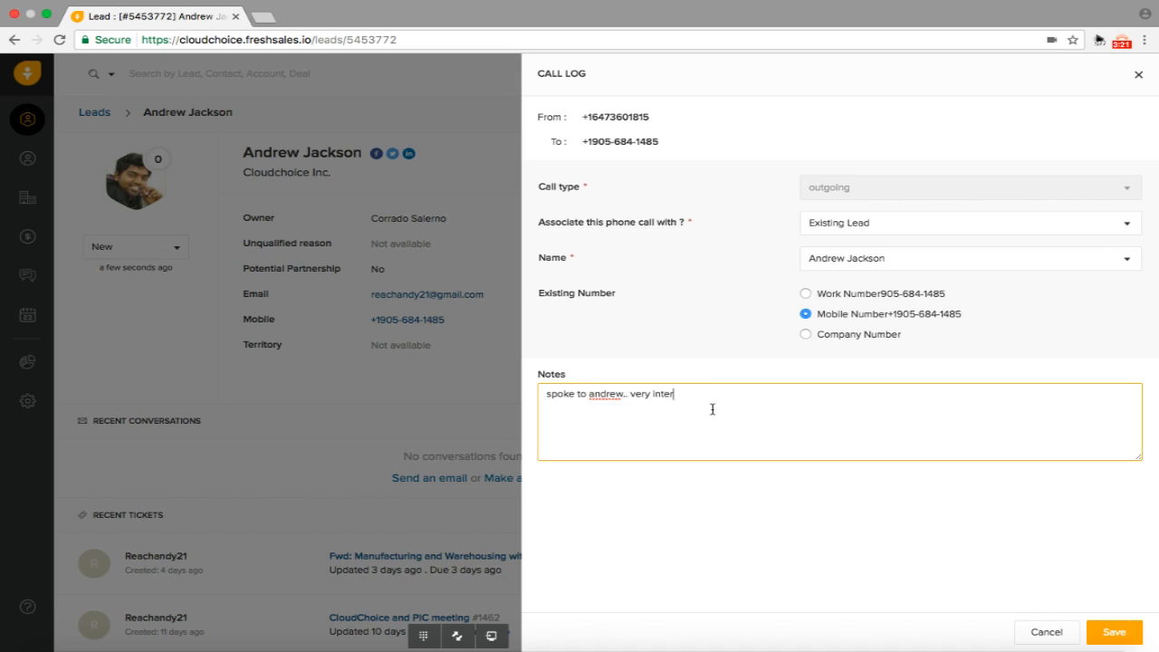
left_click(1114, 632)
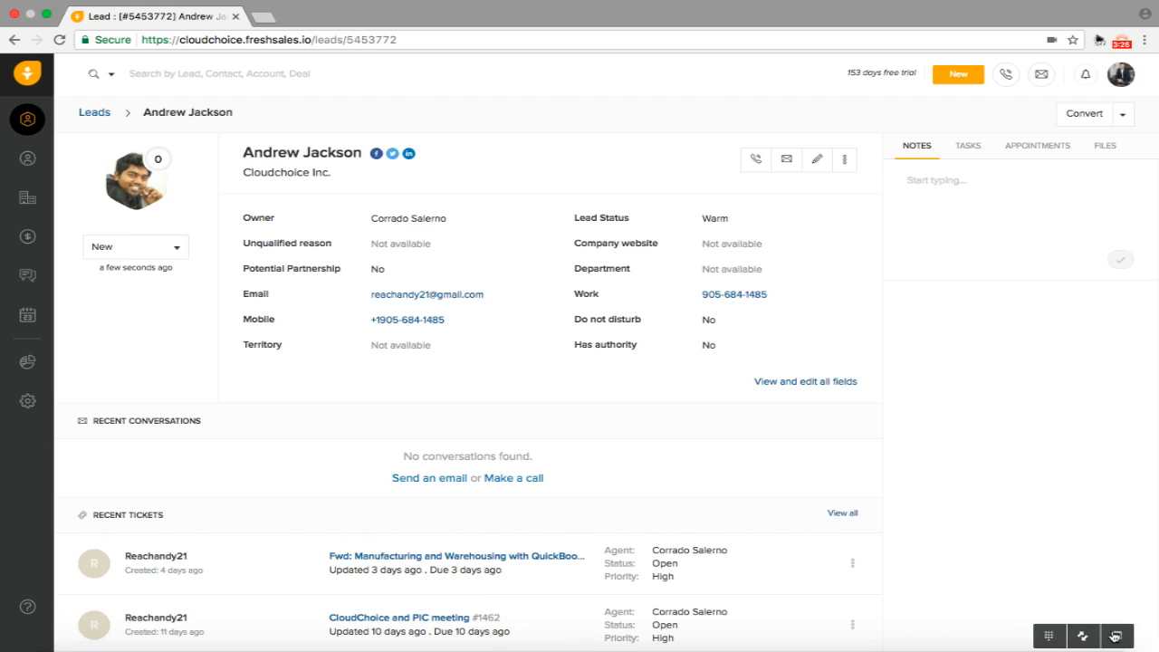
Send the lead the After call template email, 'Warm Greetings From CloudChoice'
scroll(580, 444, "down", 2)
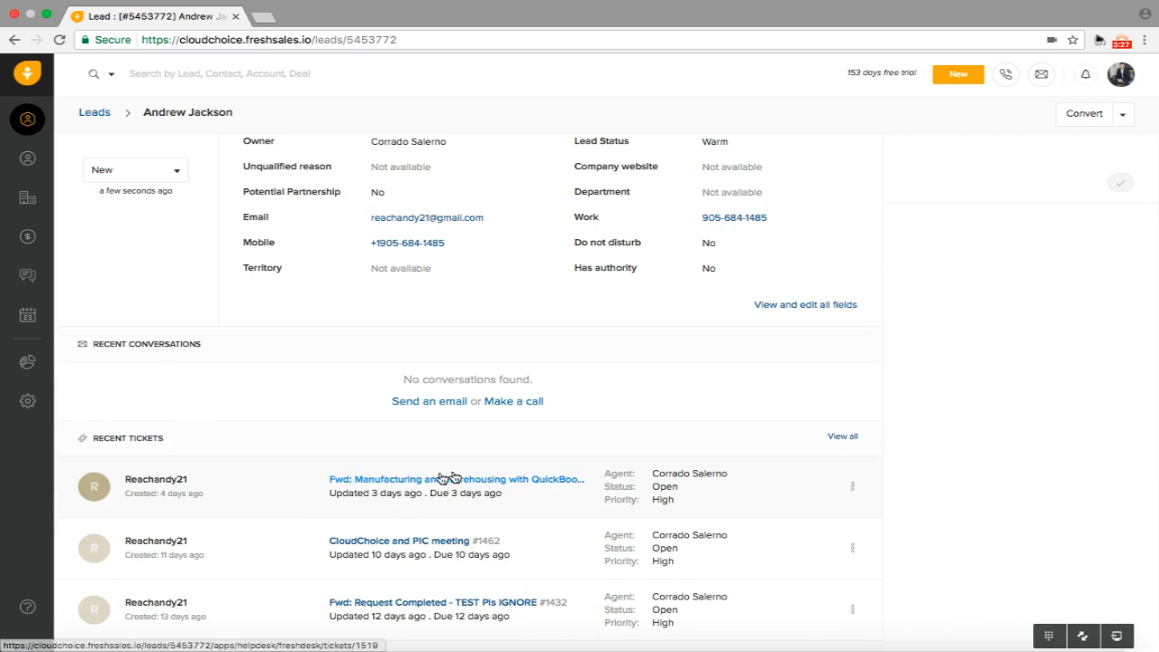
scroll(453, 478, "down", 5)
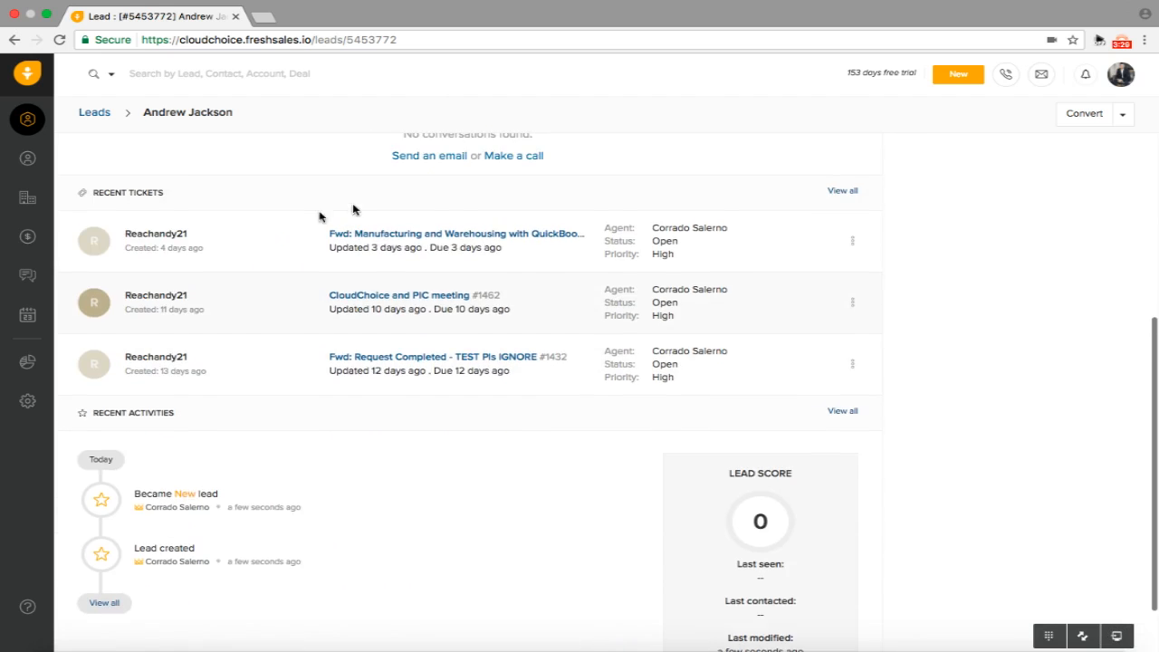
scroll(668, 279, "up", 6)
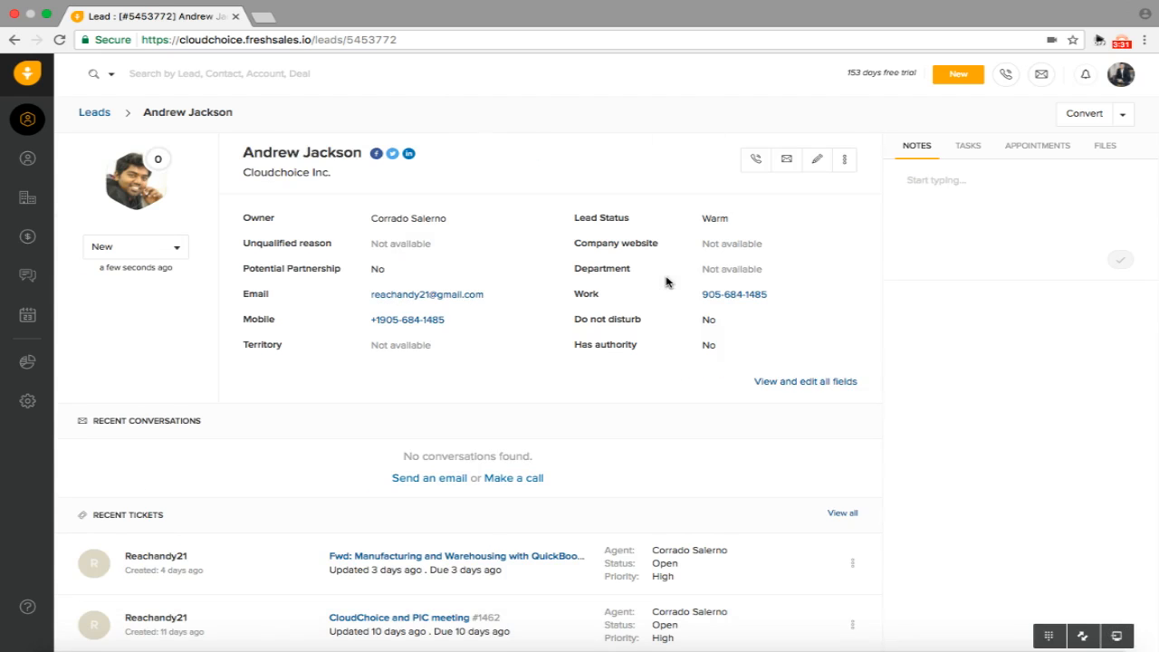
left_click(787, 163)
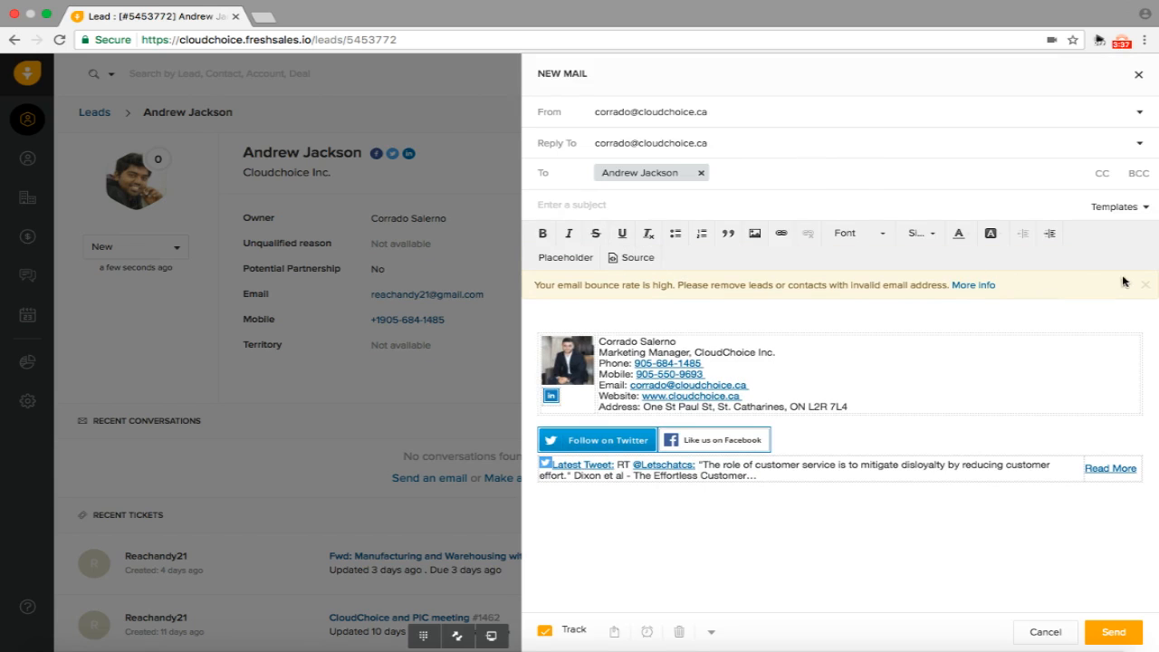
left_click(1139, 208)
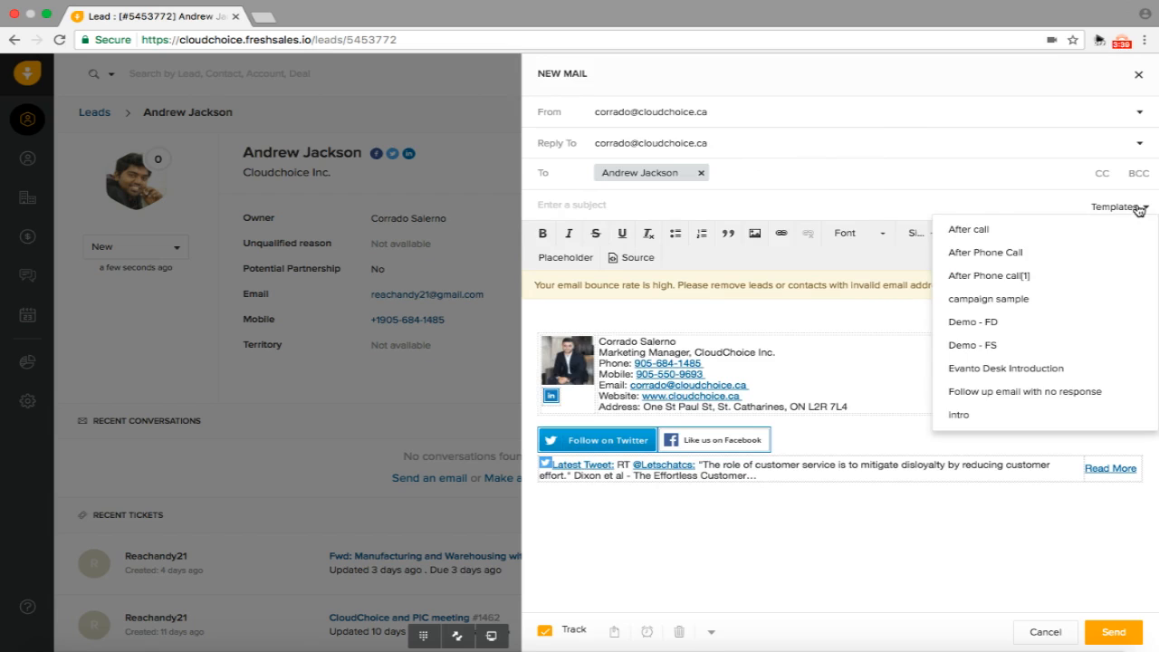
key("XF86AudioRaiseVolume")
left_click(977, 234)
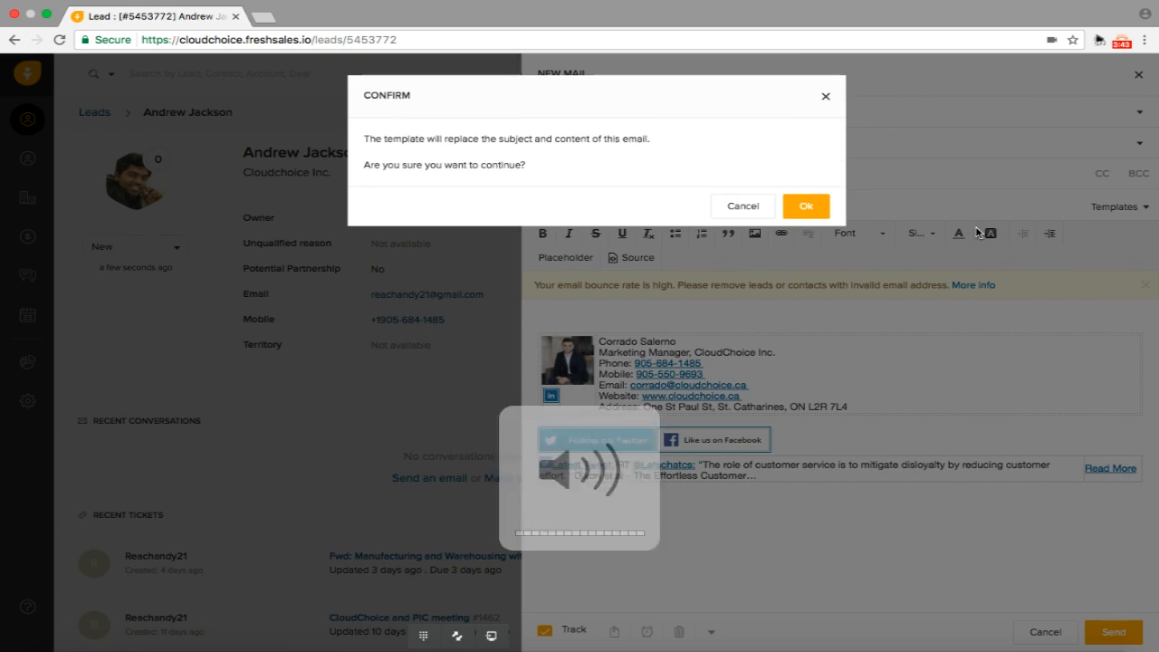
left_click(807, 207)
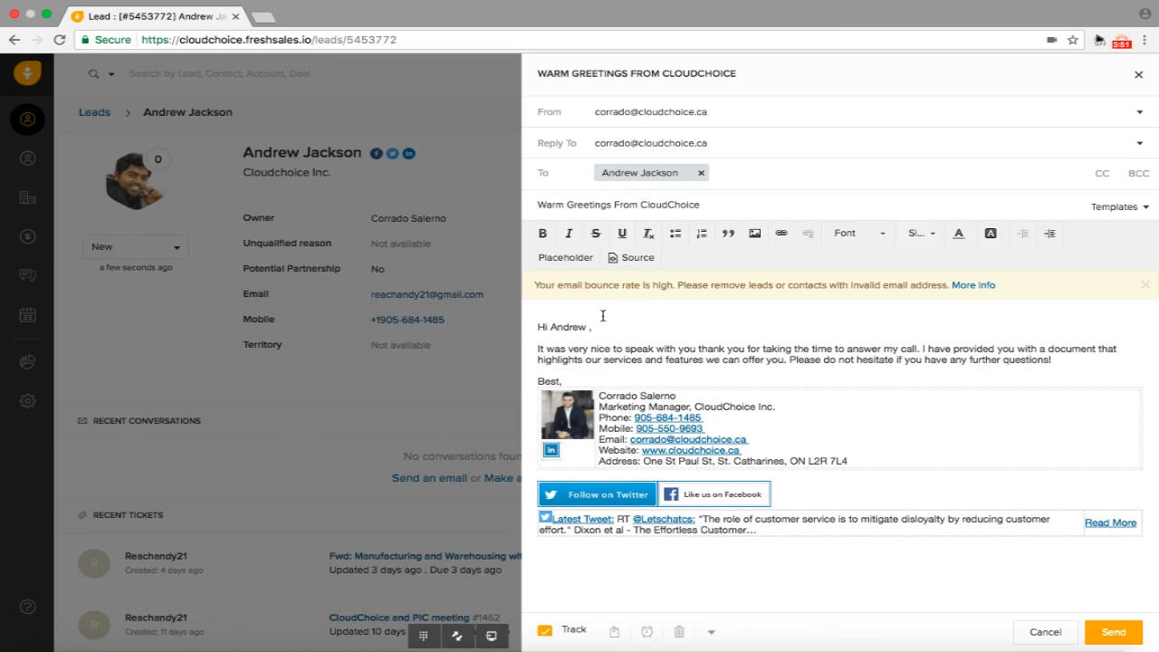
left_click(1112, 632)
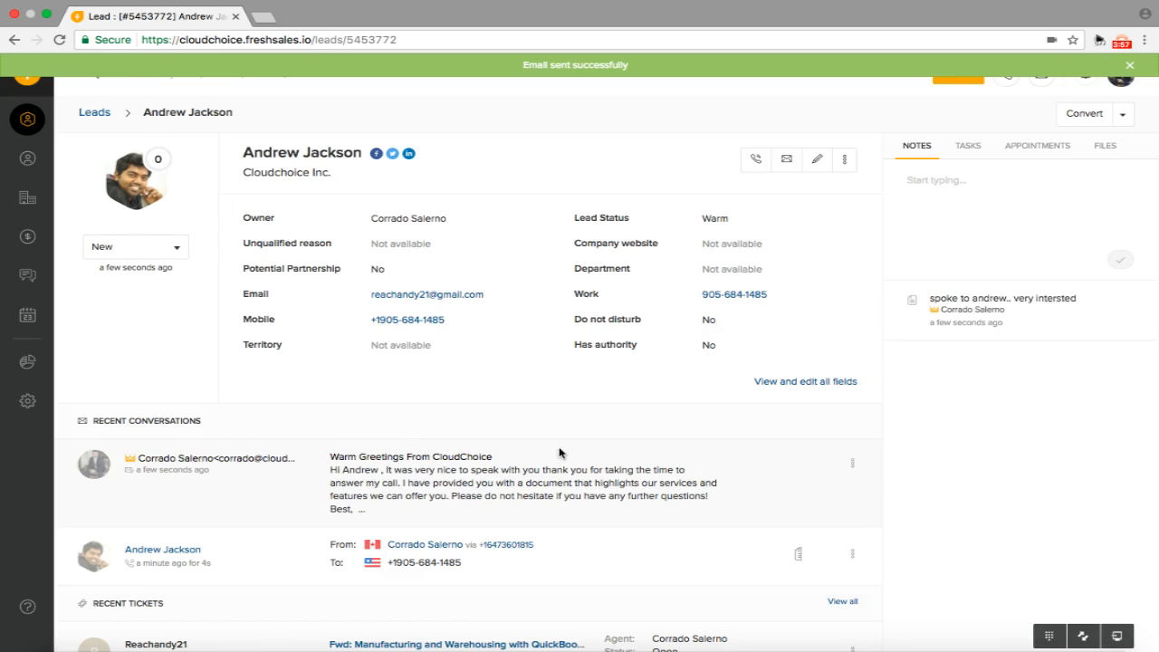
scroll(512, 383, "down", 5)
scroll(489, 408, "down", 2)
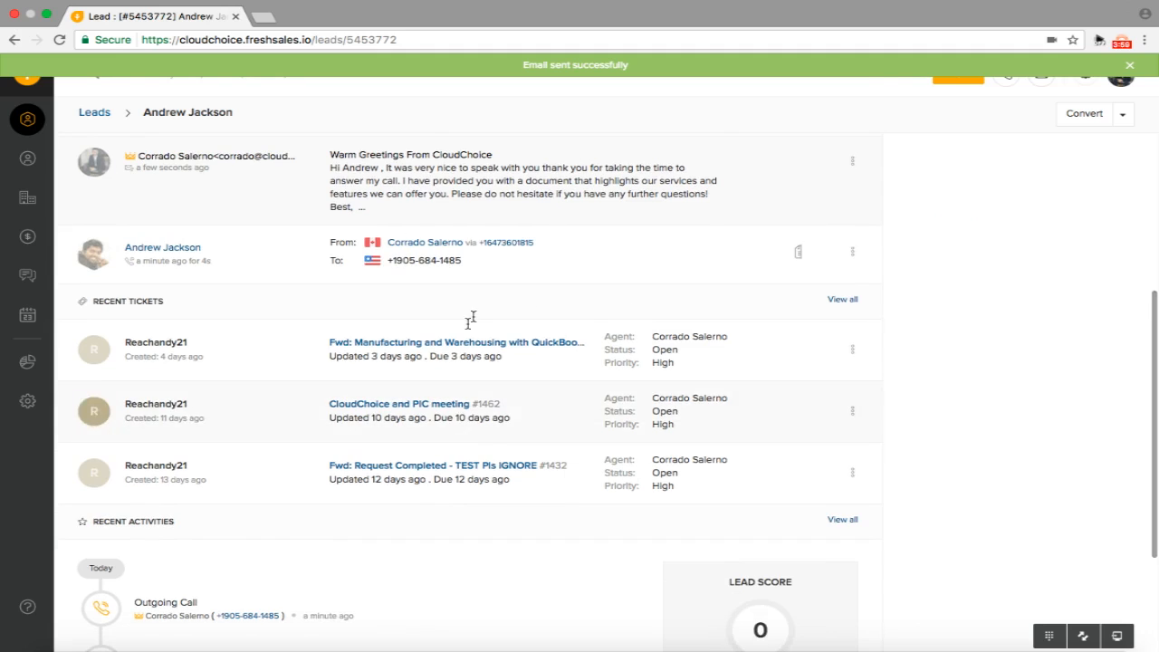
scroll(605, 357, "up", 7)
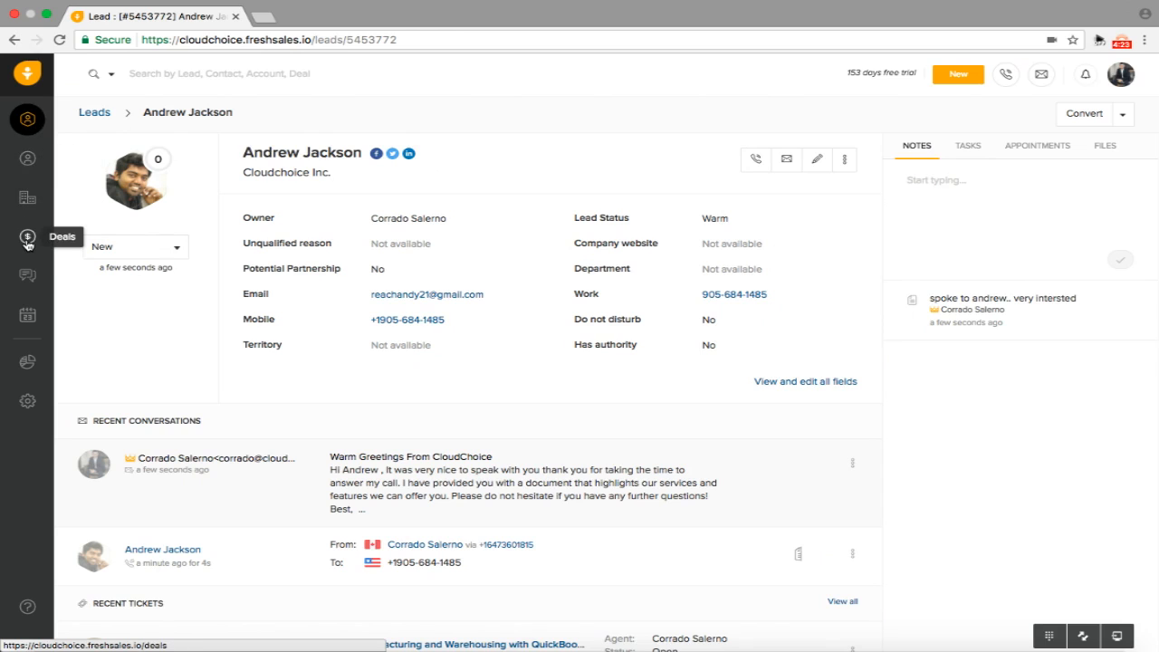
key("XF86AudioRaiseVolume")
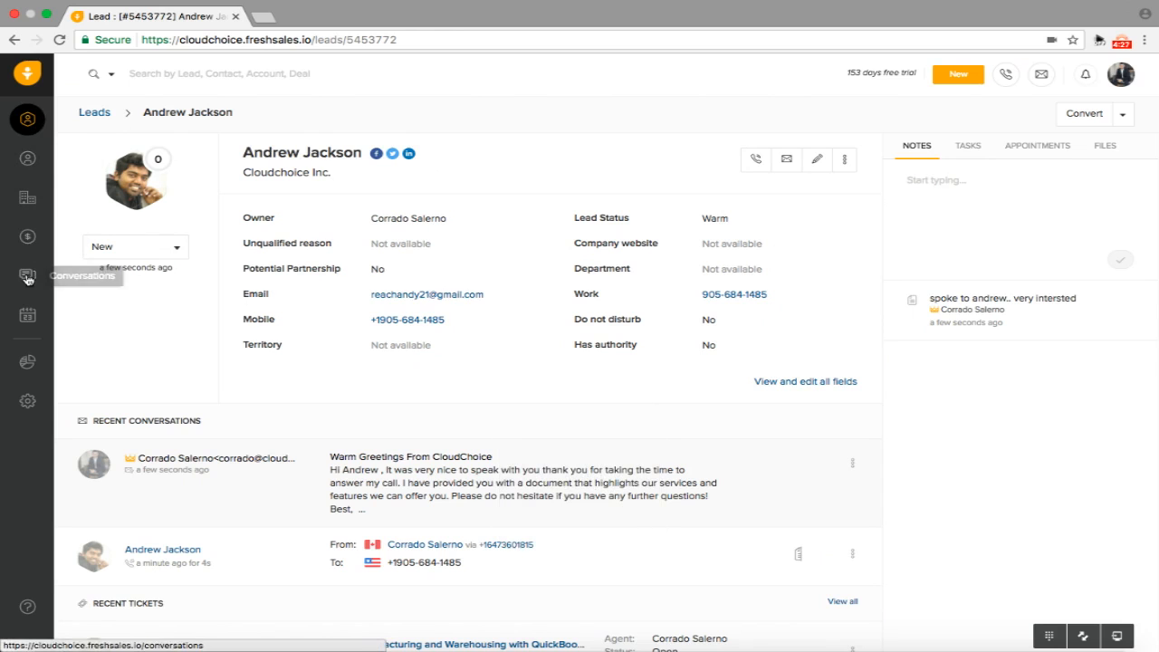
scroll(543, 308, "down", 2)
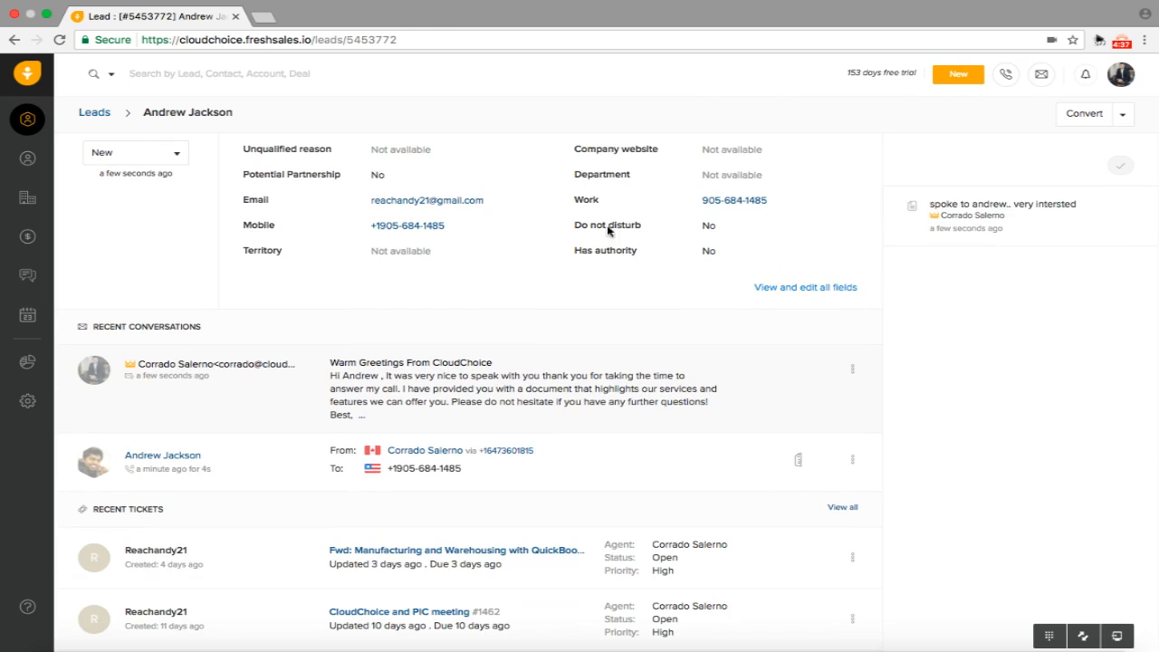
left_click(1041, 74)
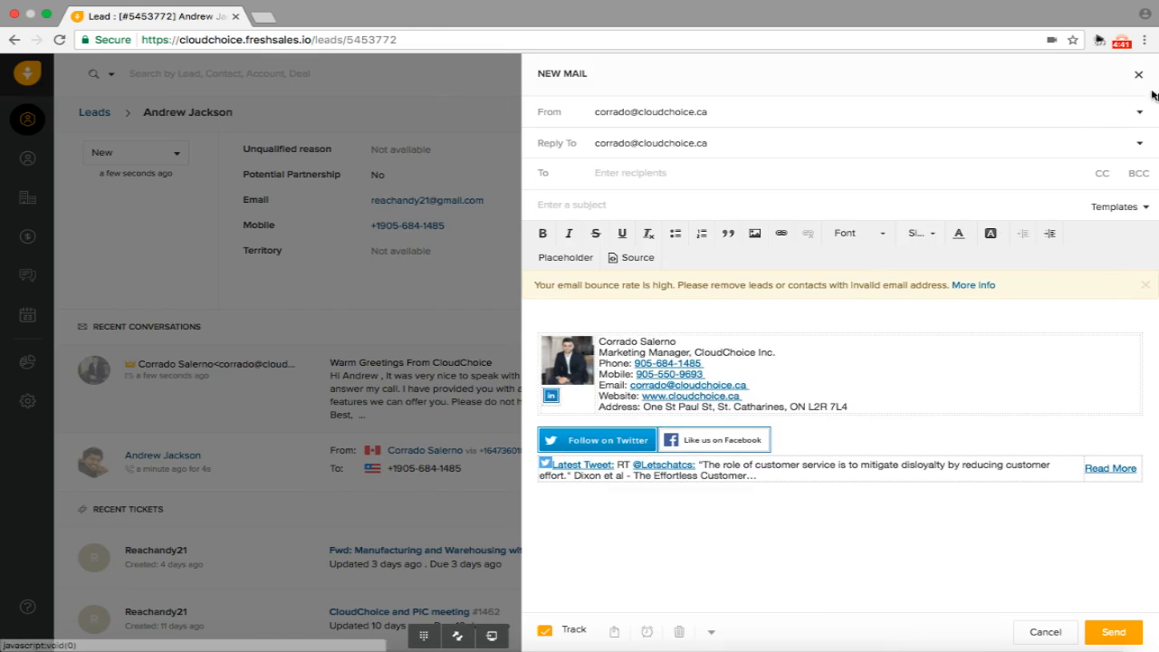
left_click(1139, 76)
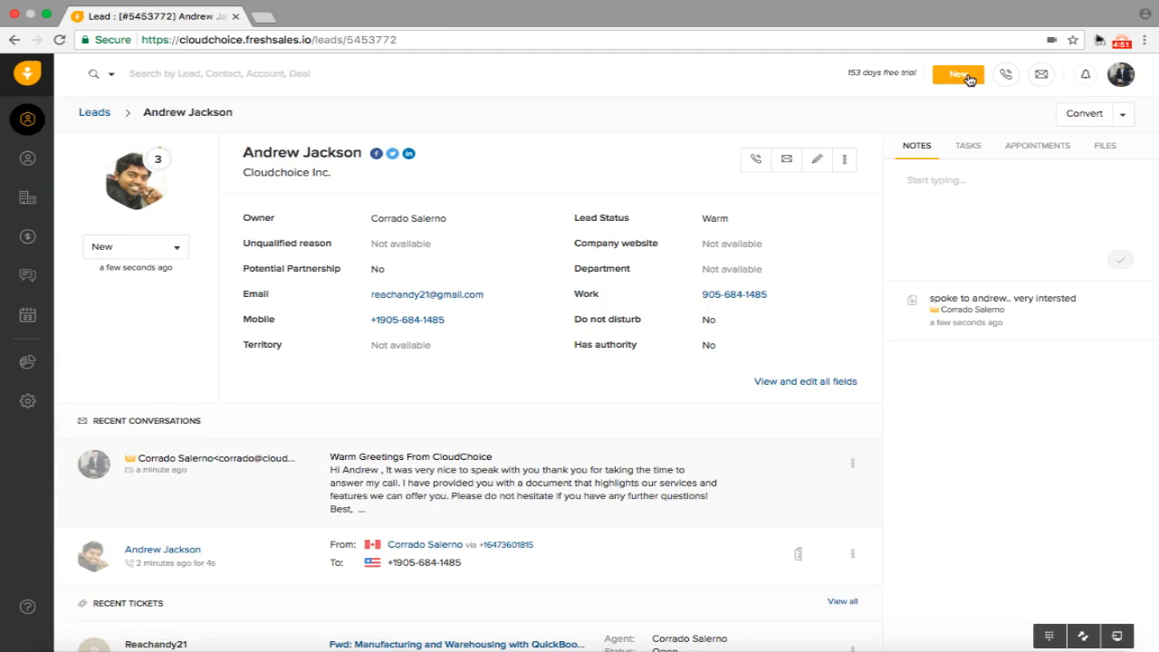
Begin converting the lead and associate it with a new deal named Freshsales
left_click(1122, 114)
left_click(1068, 144)
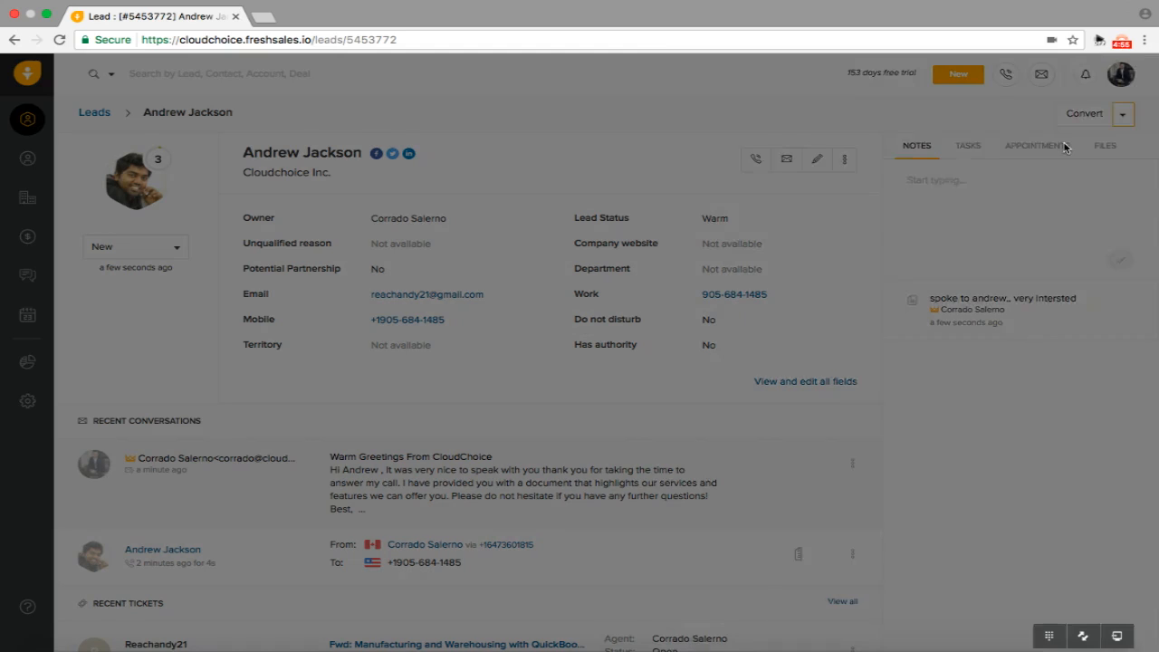
scroll(828, 271, "down", 1)
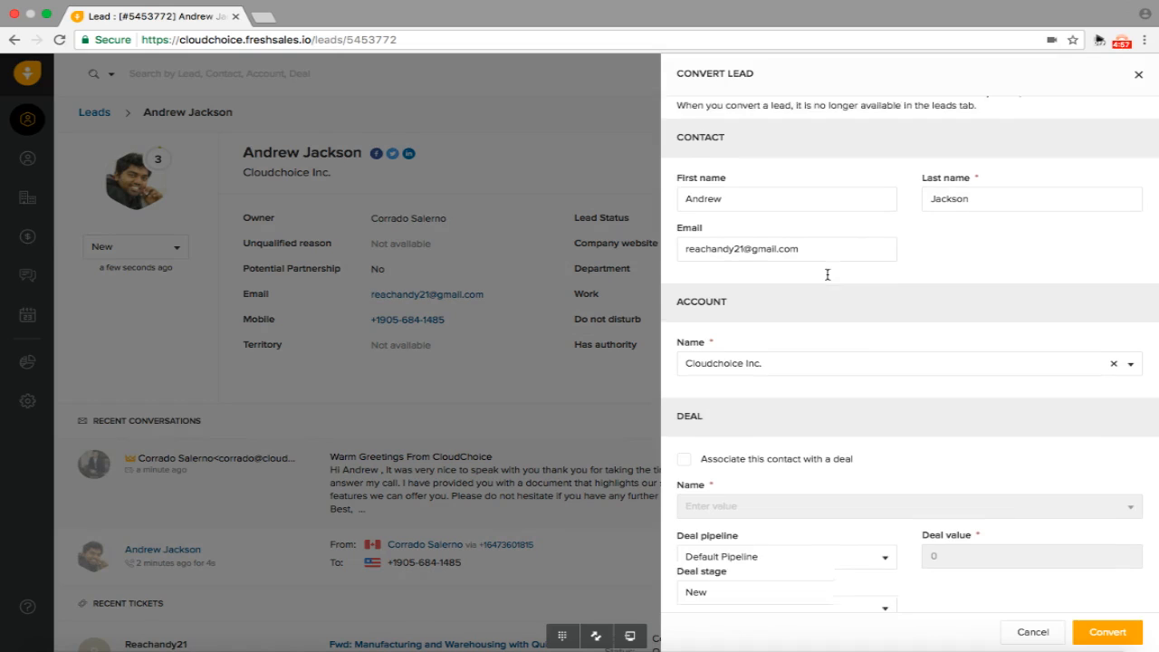
scroll(740, 371, "down", 1)
scroll(743, 271, "up", 2)
scroll(756, 281, "down", 3)
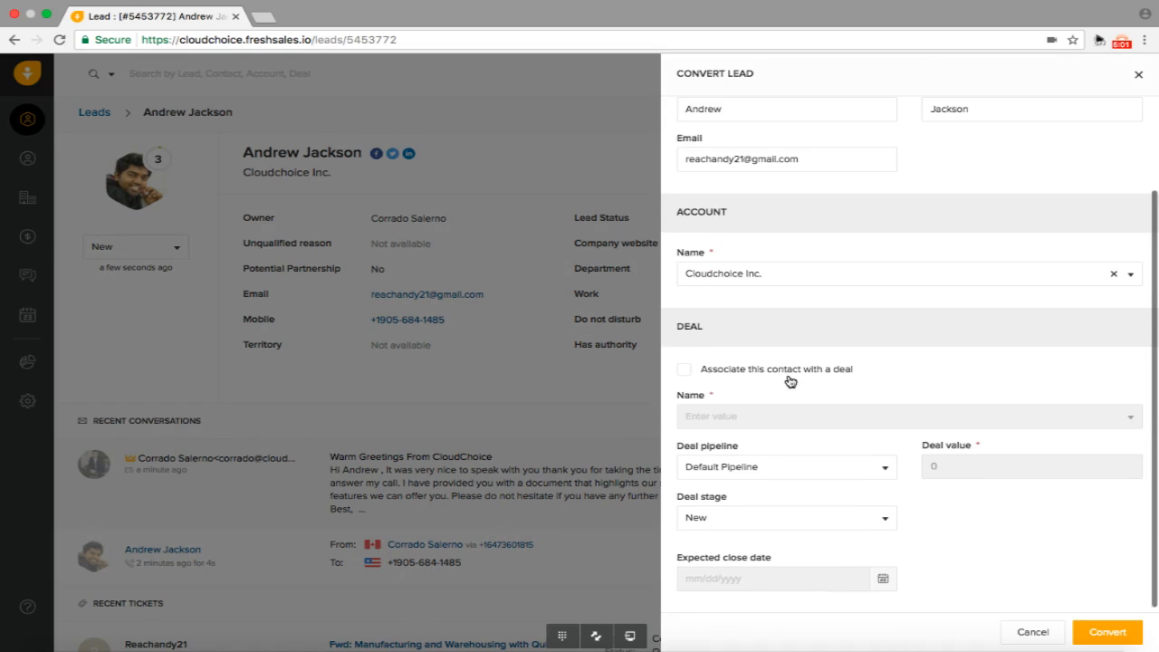
left_click(685, 367)
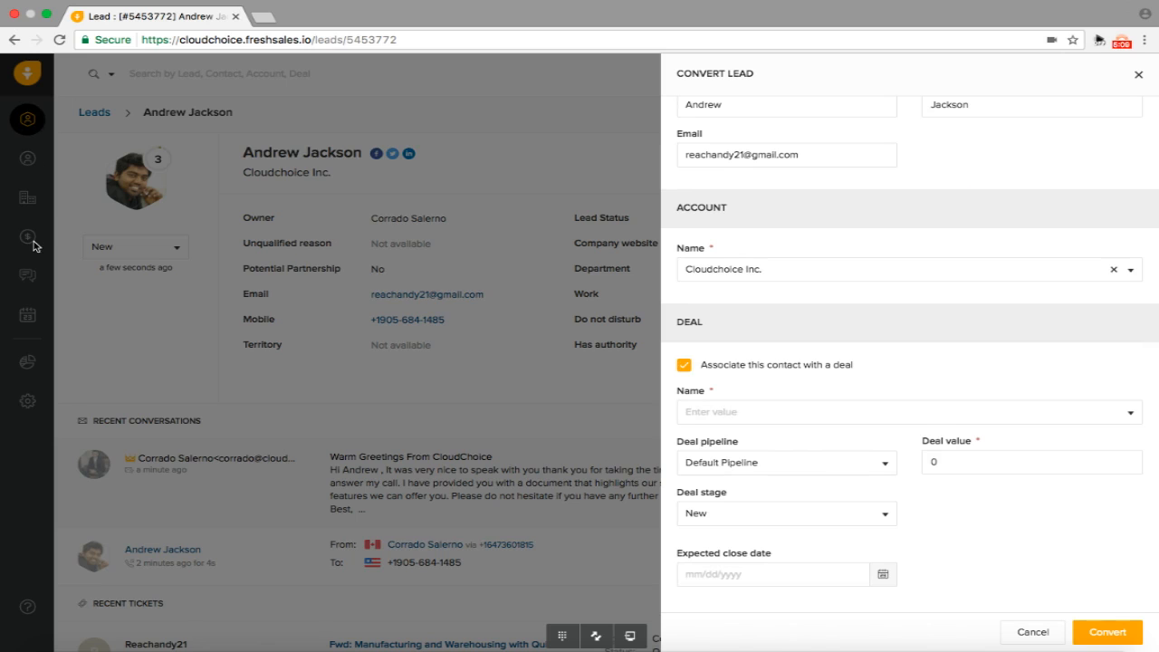
scroll(885, 225, "up", 3)
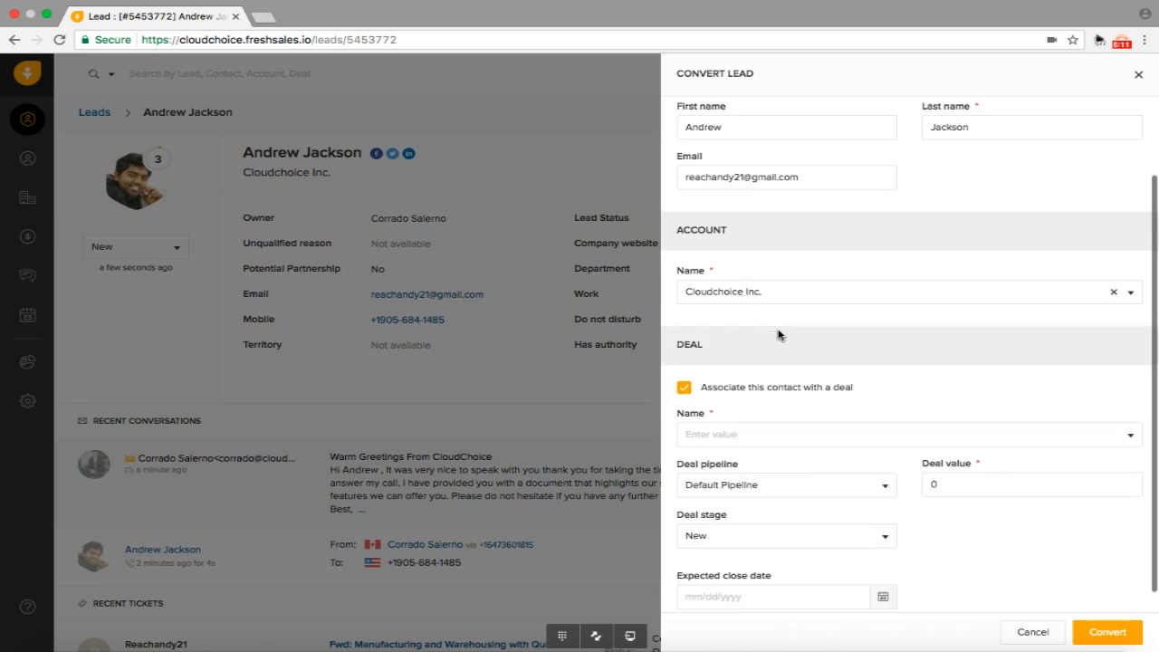
left_click(715, 412)
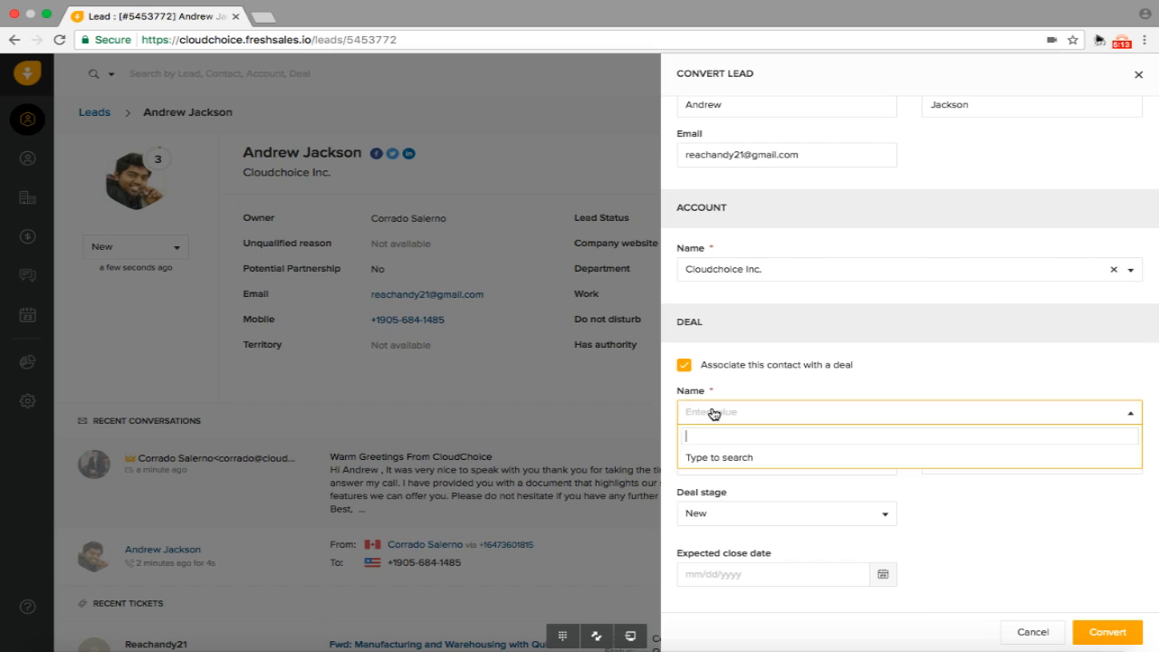
type("Freshsales")
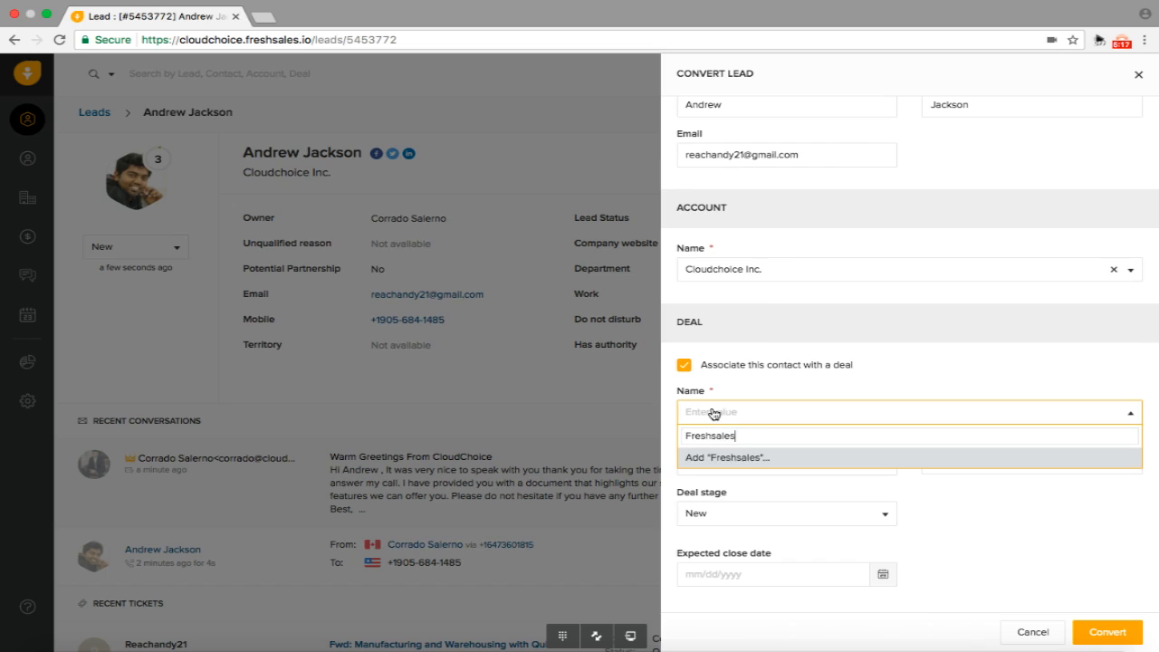
left_click(727, 460)
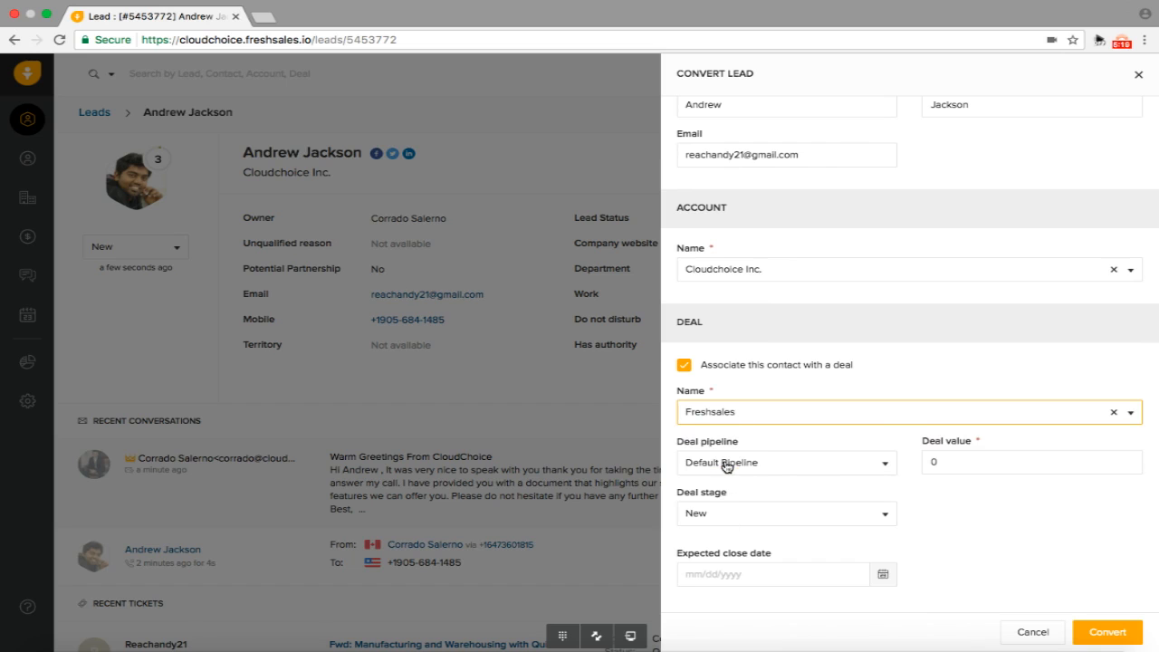
Put the deal in the Demo pipeline, set its close date to 08/16/2017, and convert
left_click(799, 469)
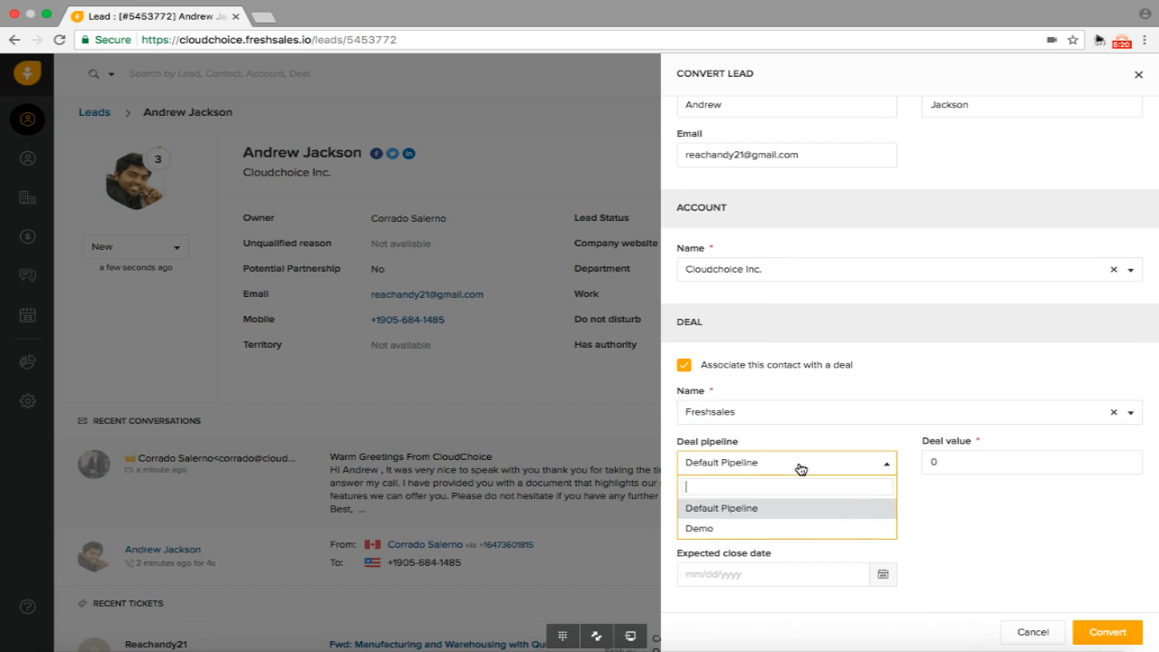
left_click(737, 529)
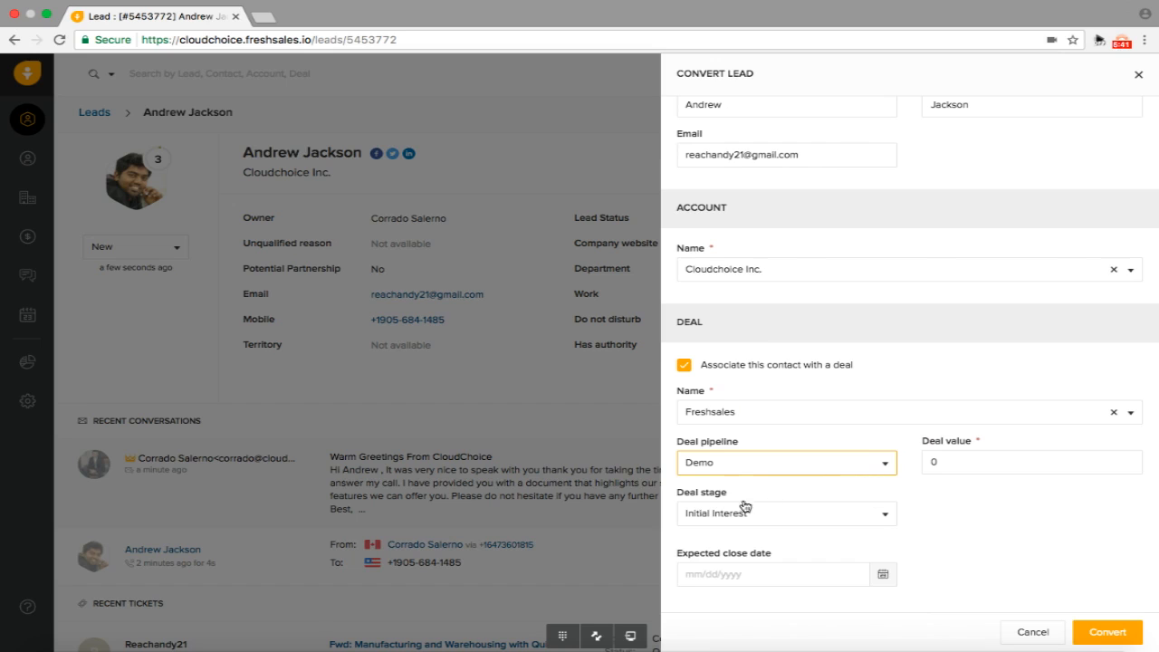
left_click(883, 576)
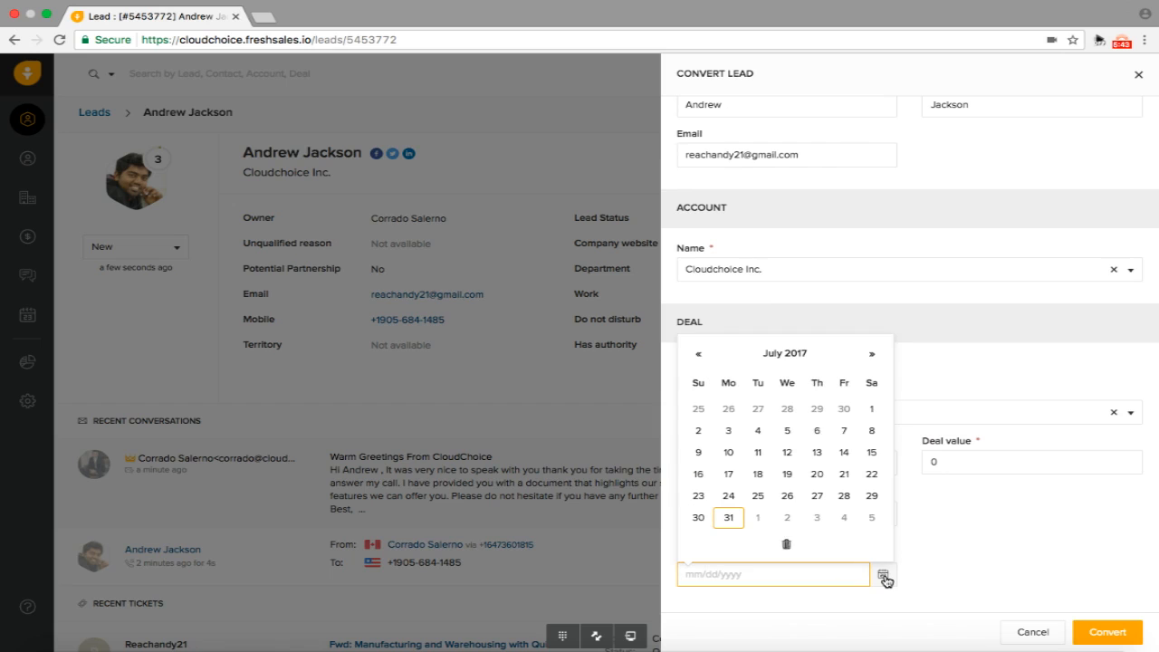
left_click(869, 357)
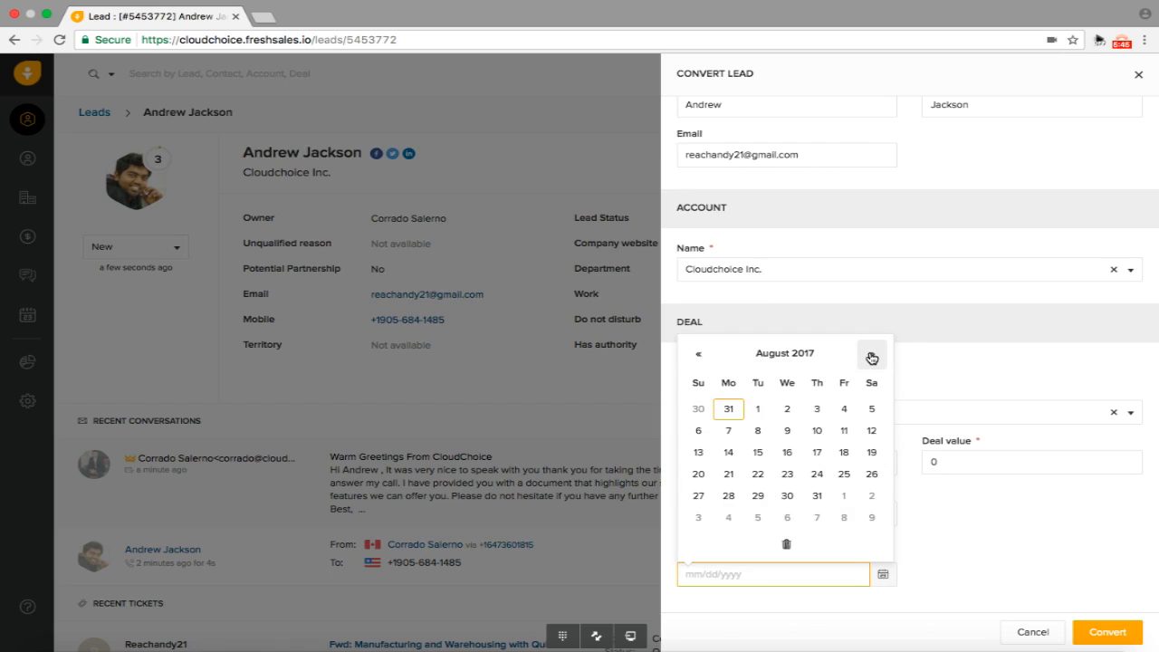
left_click(786, 452)
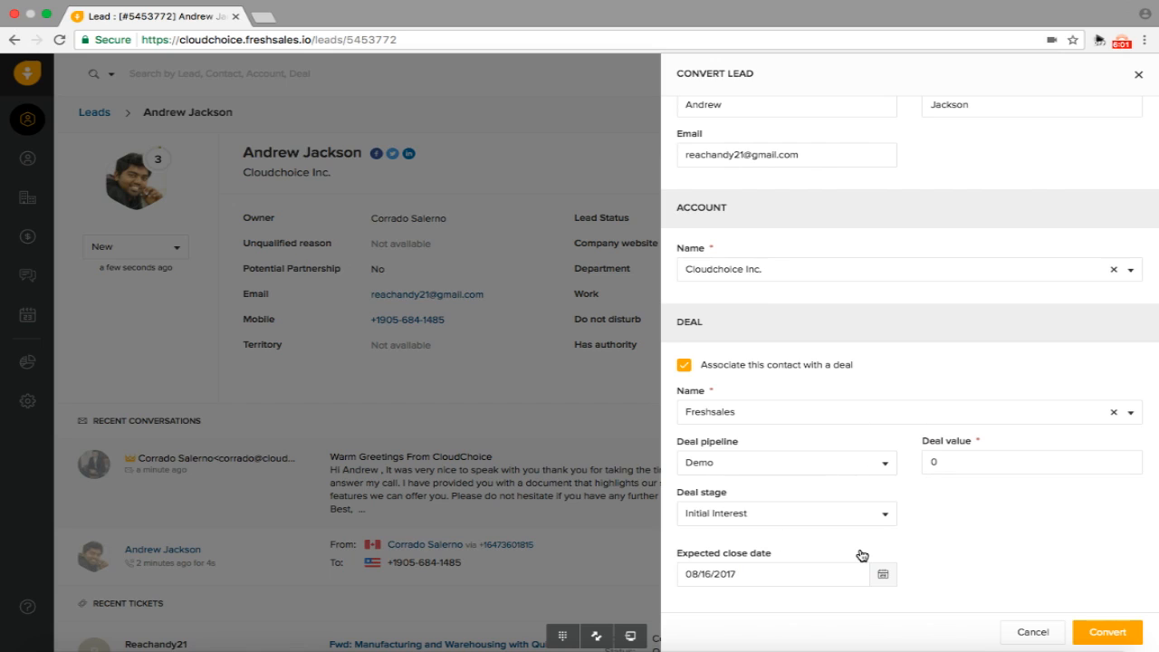
left_click(1119, 635)
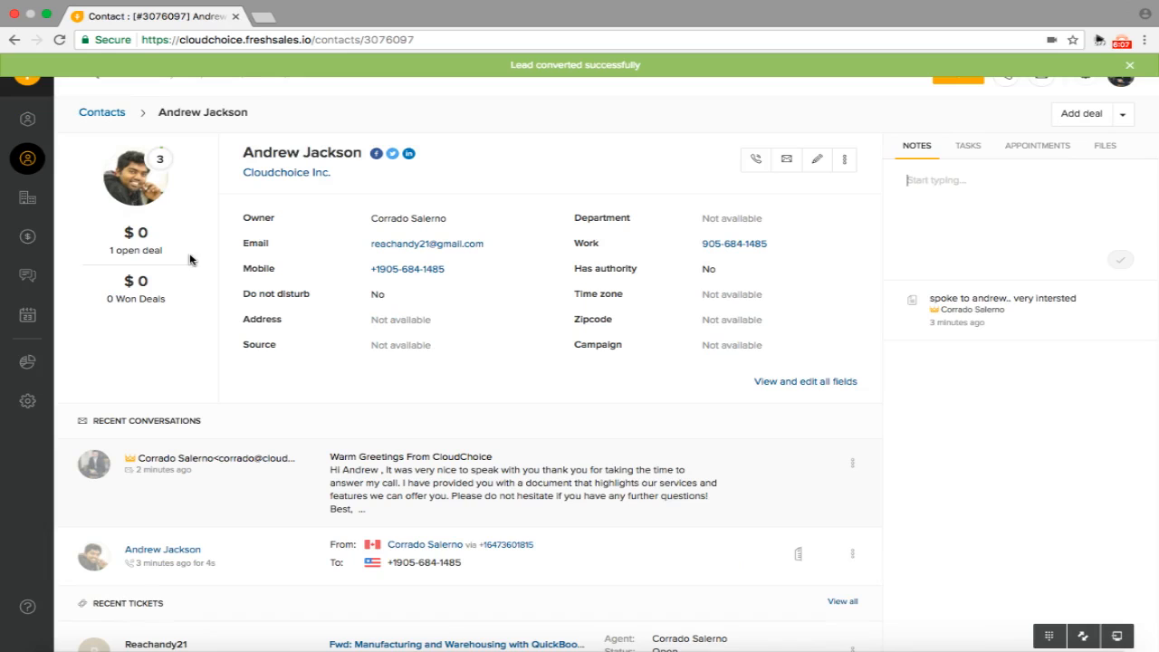
Switch the Deals board to the Demo pipeline and check the Freshsales deal's related contact
left_click(28, 238)
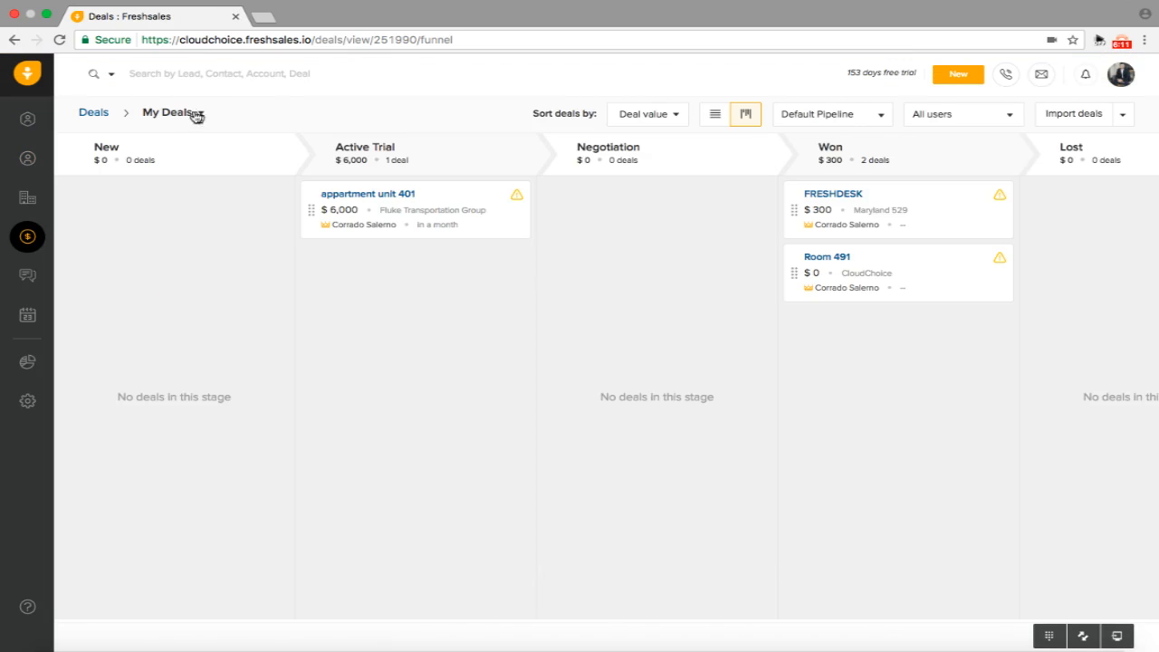
left_click(196, 115)
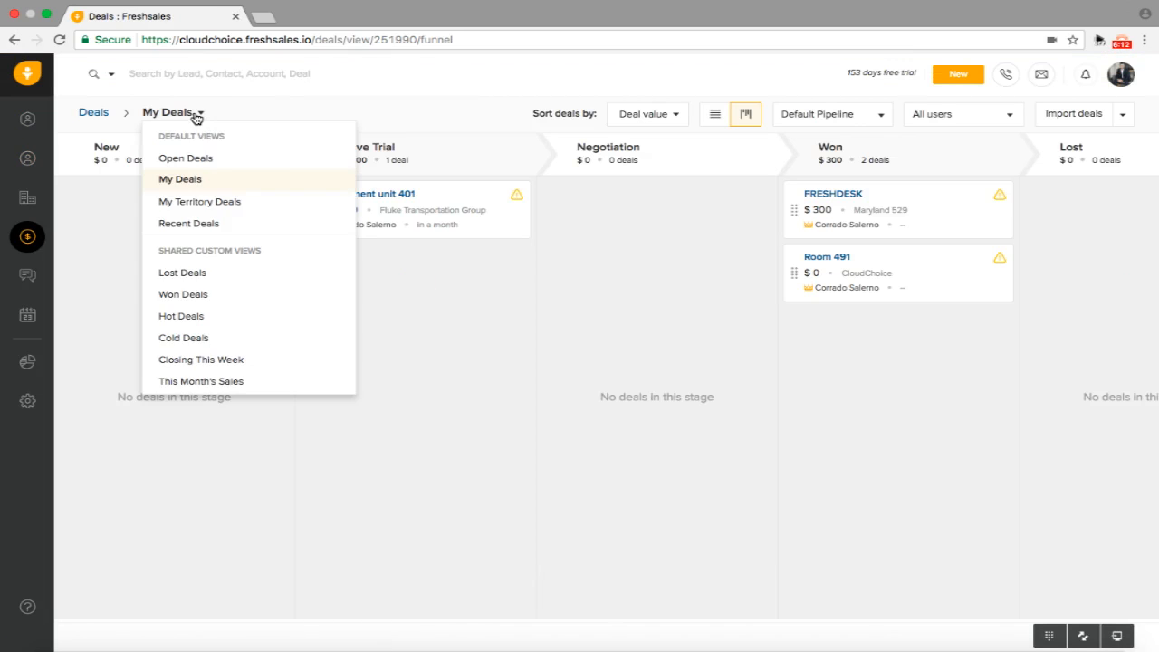
left_click(869, 115)
left_click(806, 158)
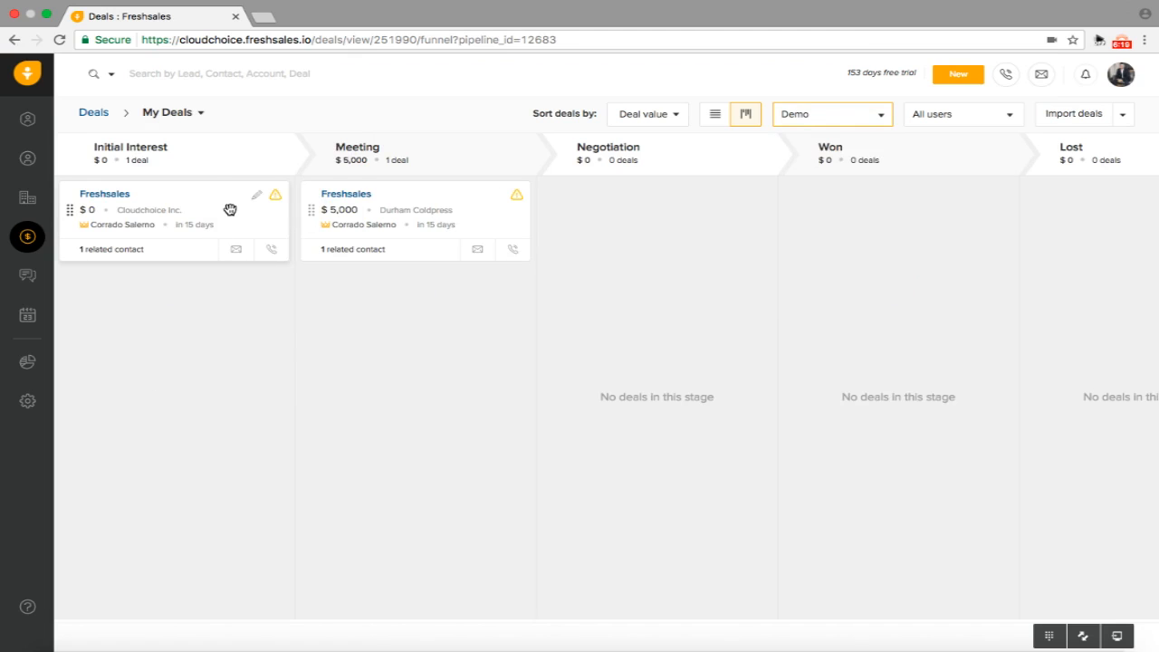
left_click(121, 251)
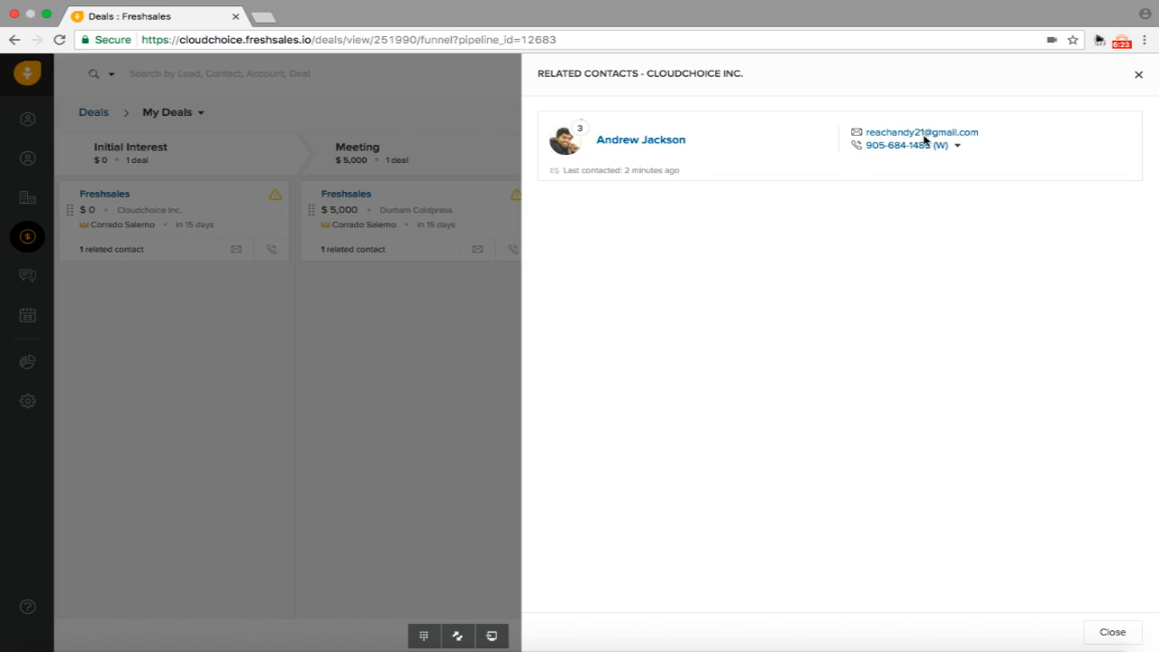
left_click(1138, 74)
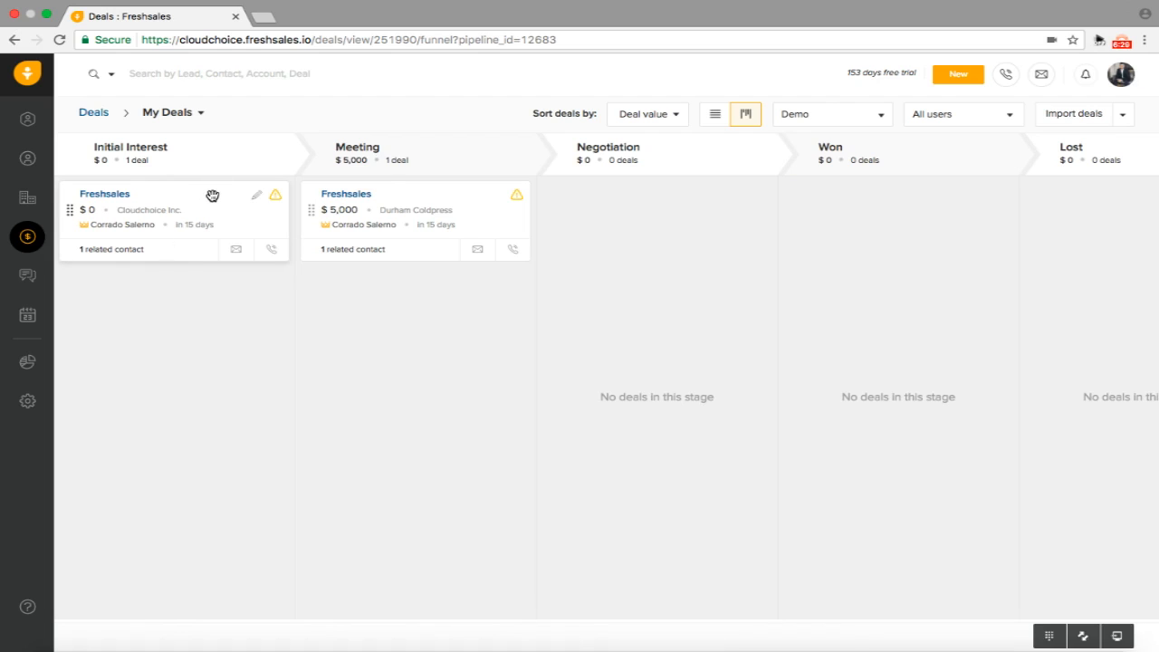
Move the $0 Freshsales deal card from Initial Interest into Meeting and open Add Task for it
left_click_drag(211, 195, 267, 276)
left_click_drag(217, 211, 440, 308)
scroll(440, 310, "right", 3)
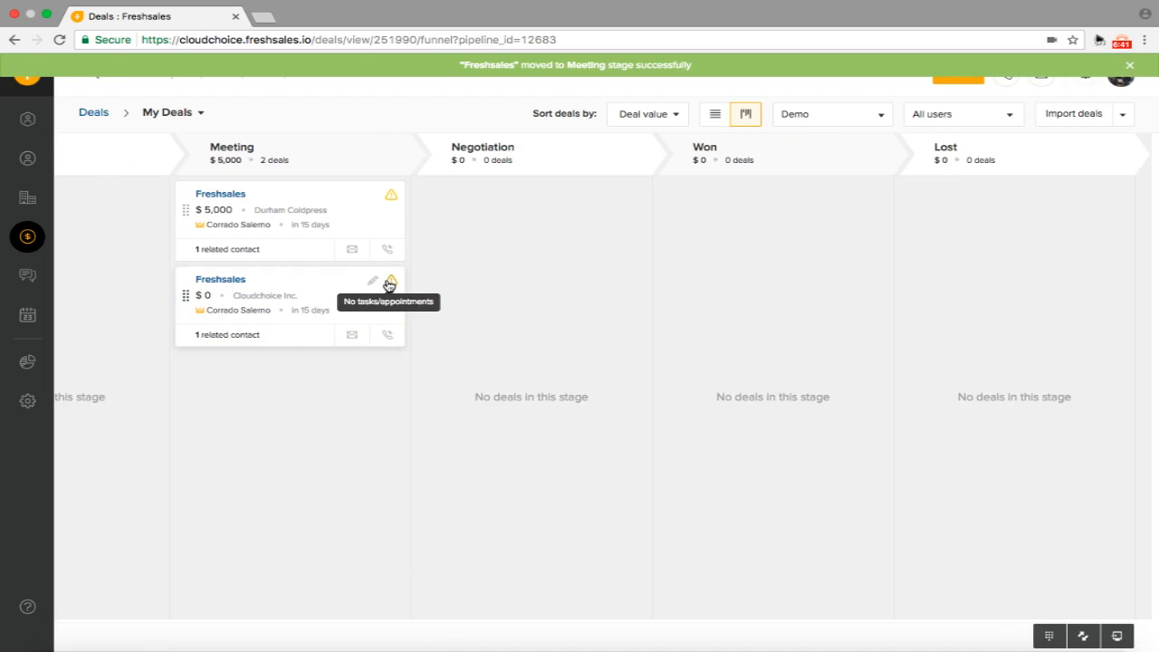
left_click(389, 284)
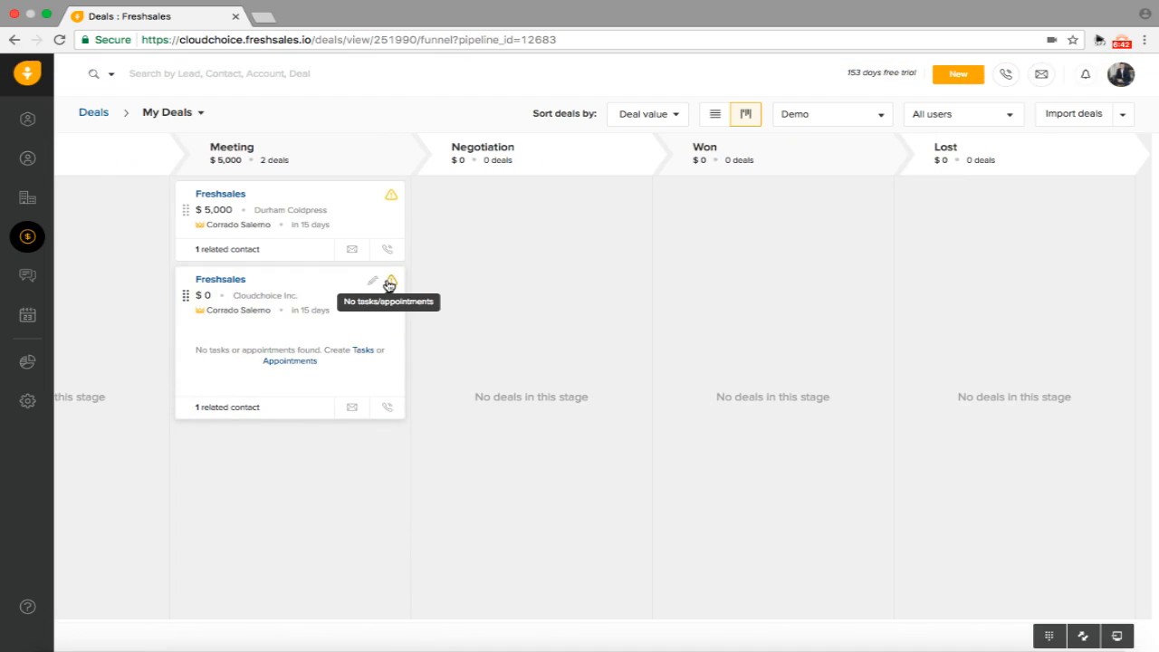
left_click(370, 351)
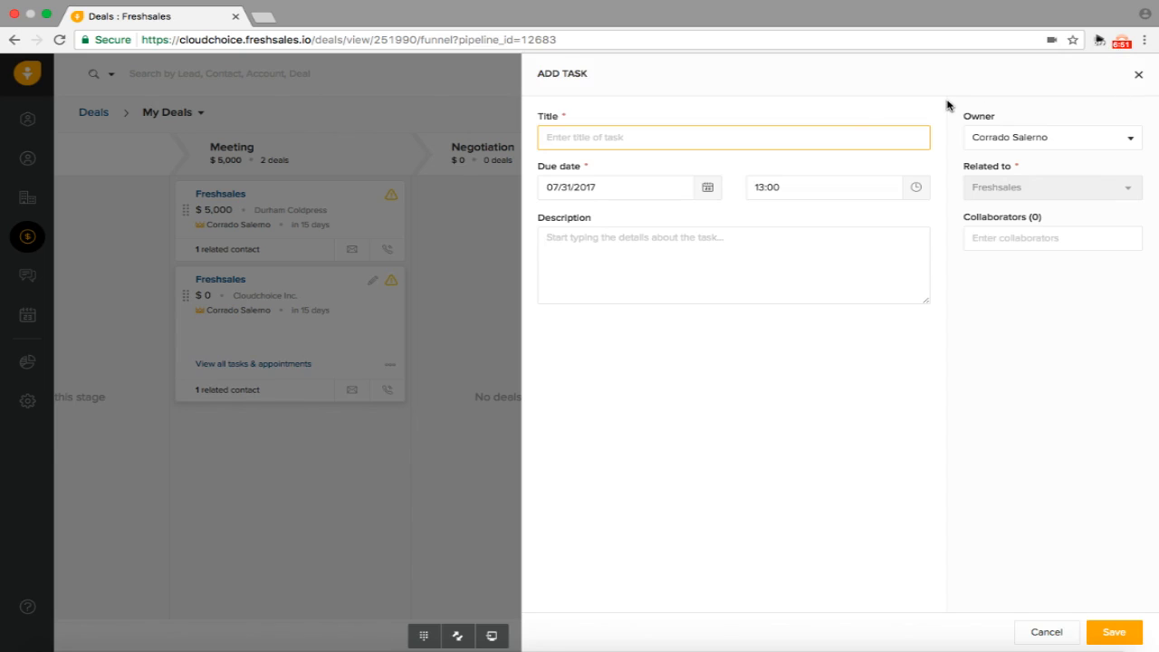
Save a task titled Document, due 08/01/2017 at 10:00, with a short description
left_click(710, 188)
left_click(715, 190)
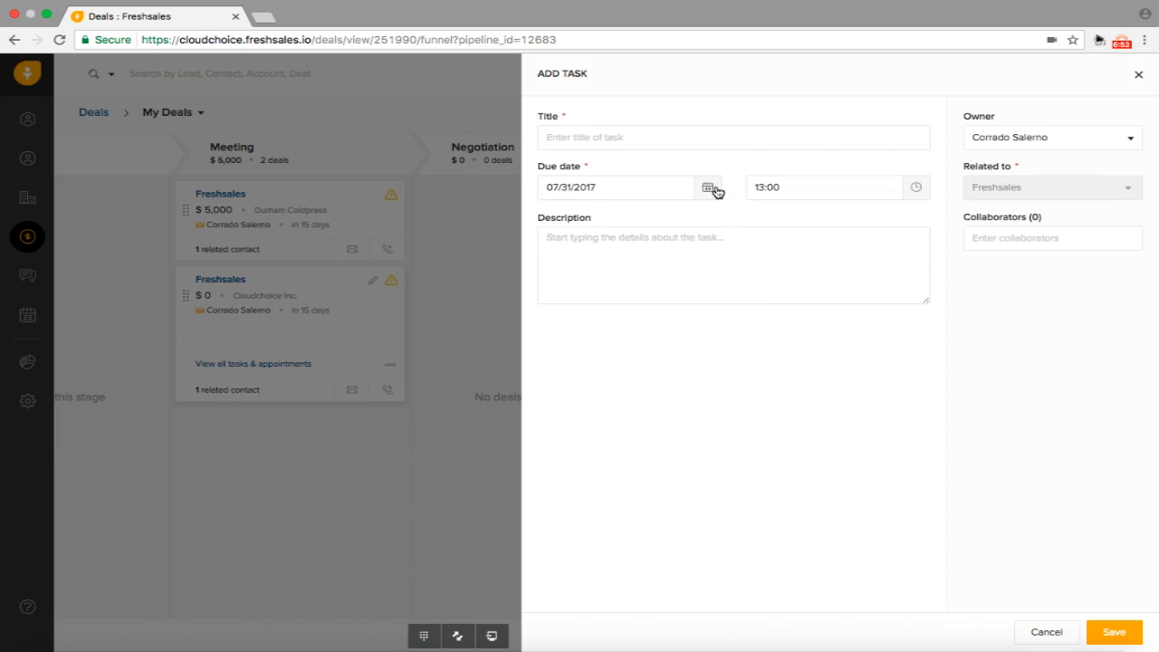
left_click(712, 188)
left_click(632, 239)
left_click(624, 241)
left_click(610, 143)
type("Document")
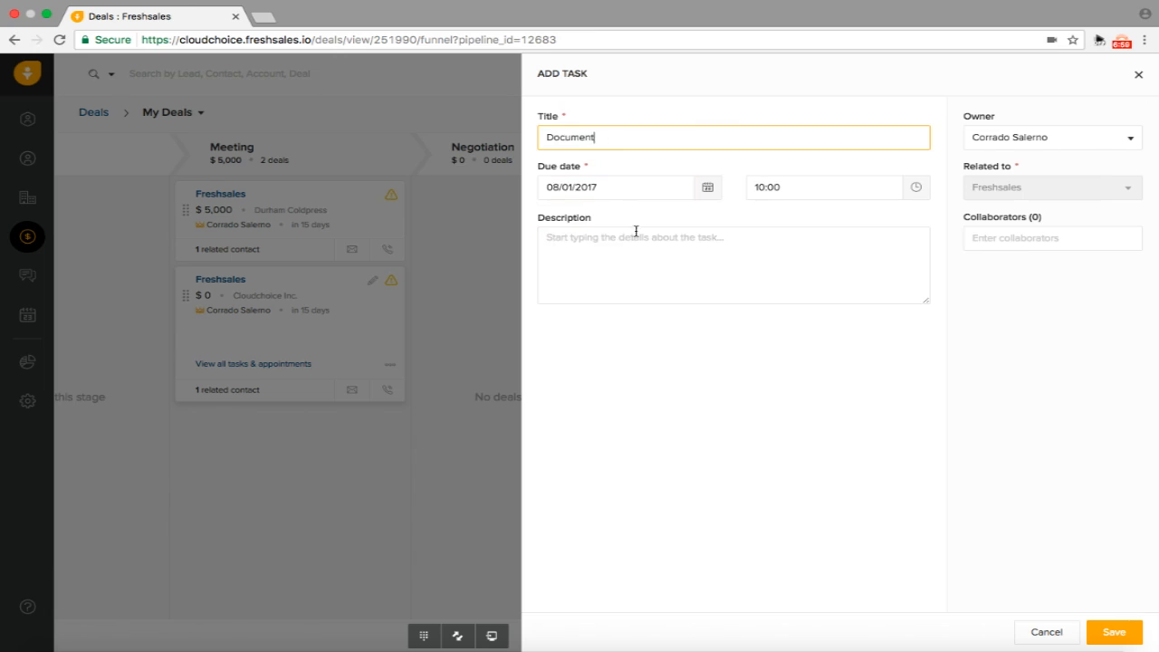
left_click(634, 259)
type("Bring do")
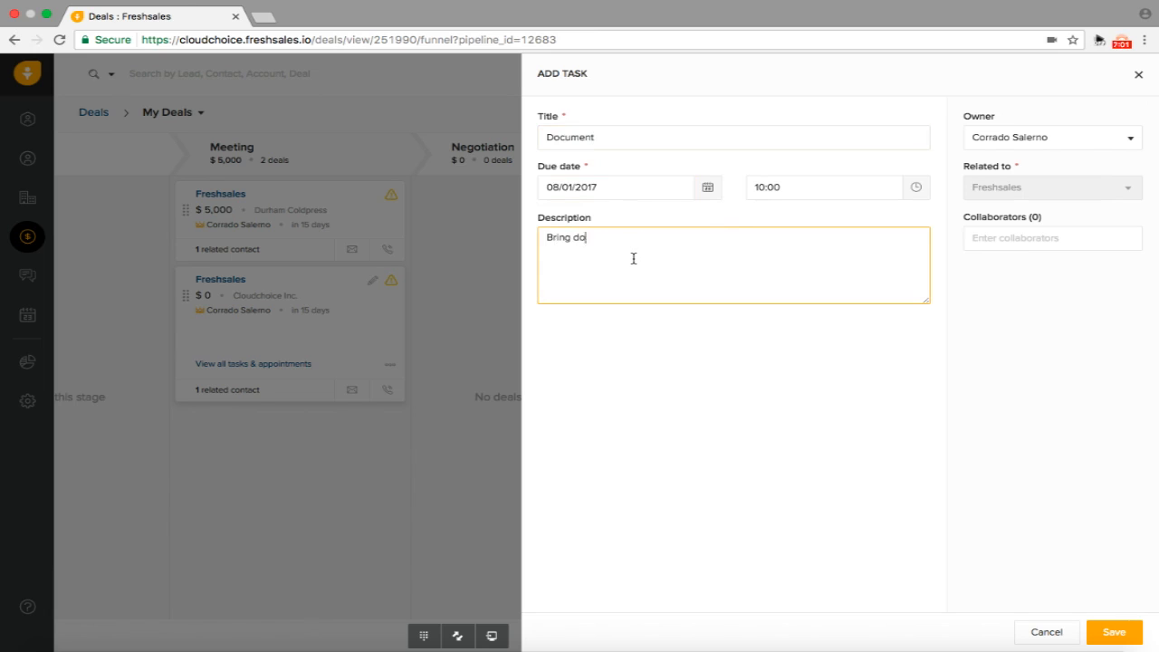
left_click(1115, 634)
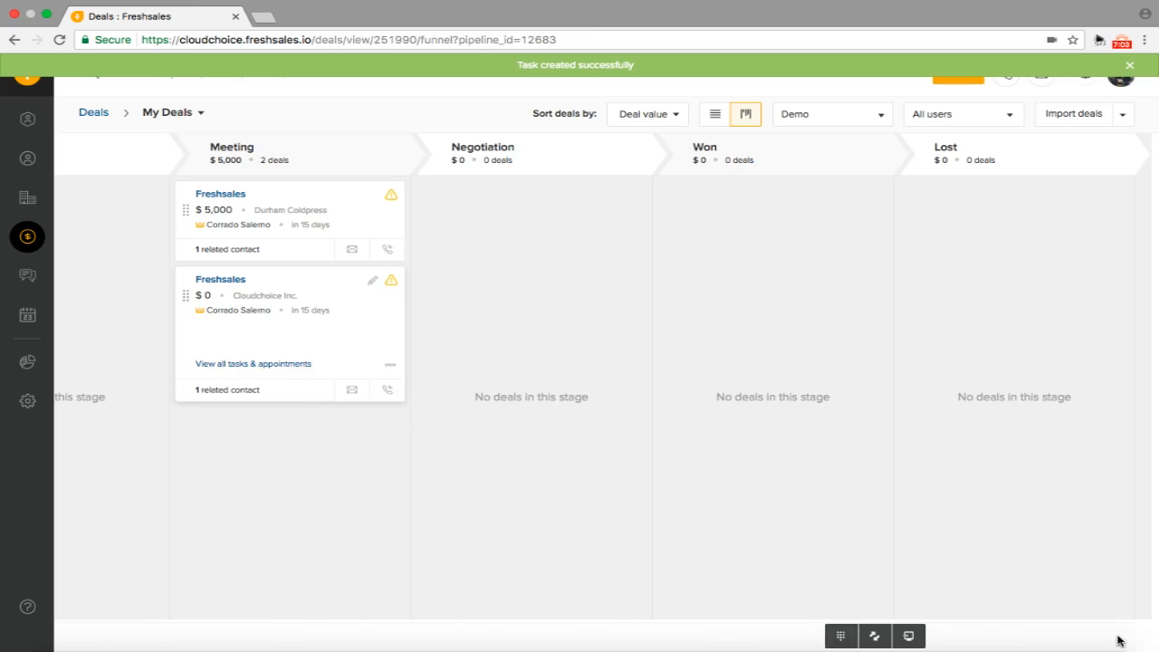
left_click(392, 283)
Save a 'Meeting Freshsales' appointment on 08/01/2017, 10:00–10:30, with description 'test'
left_click(394, 286)
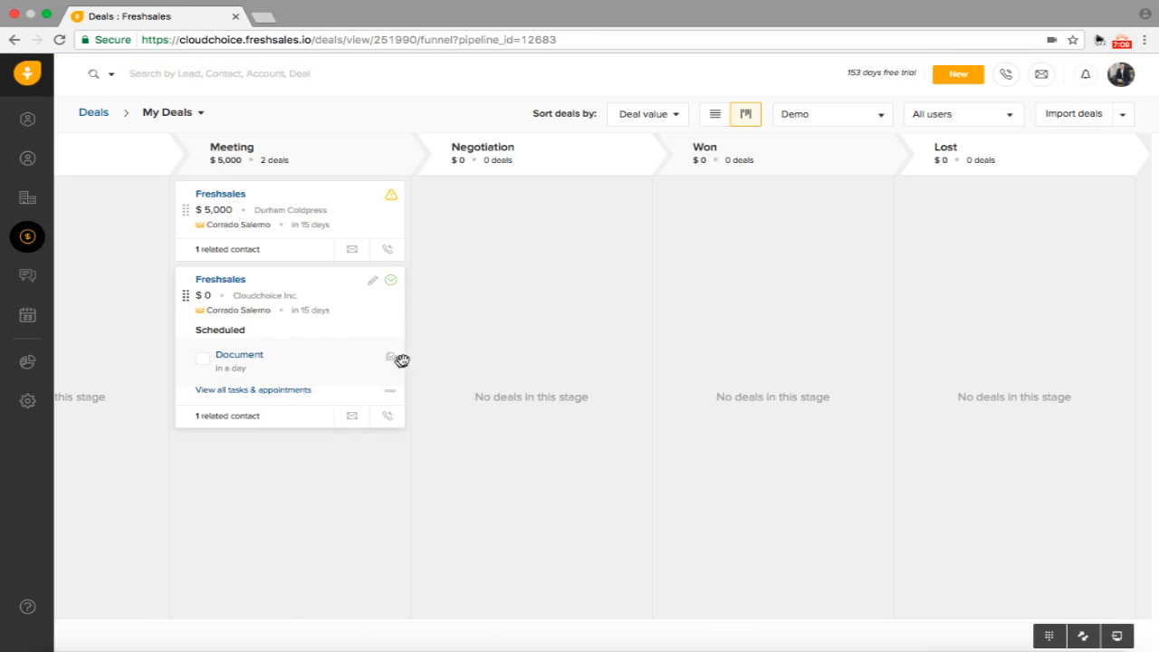
left_click(394, 395)
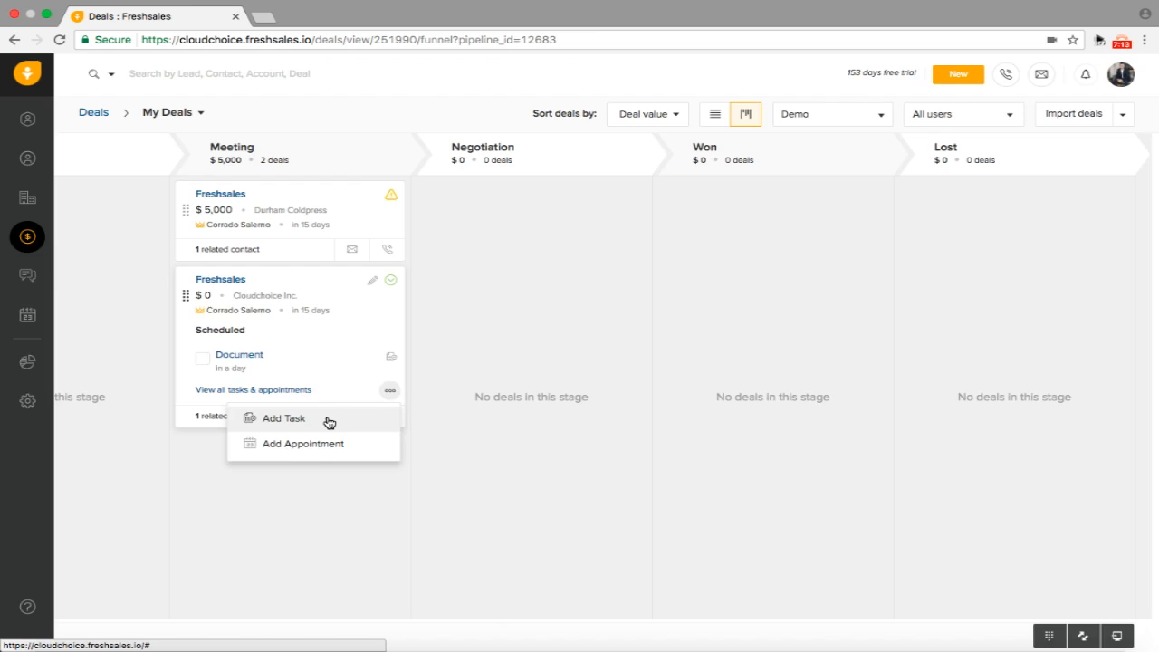
left_click(311, 450)
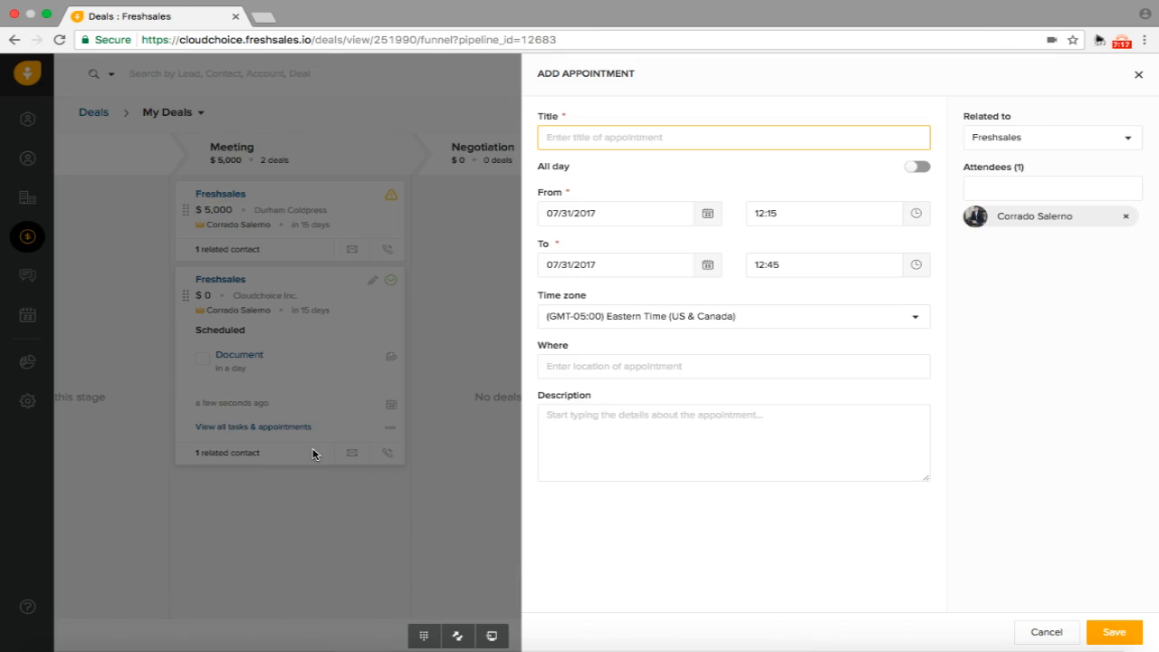
type("Meeting fRE")
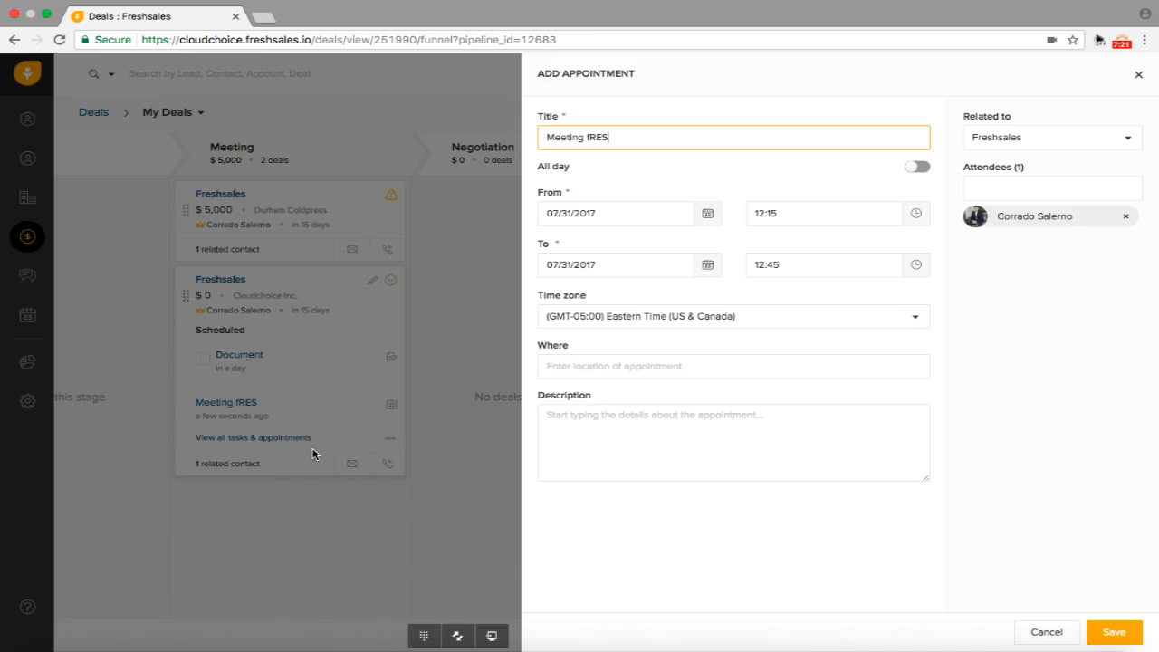
type("shsales")
left_click(707, 214)
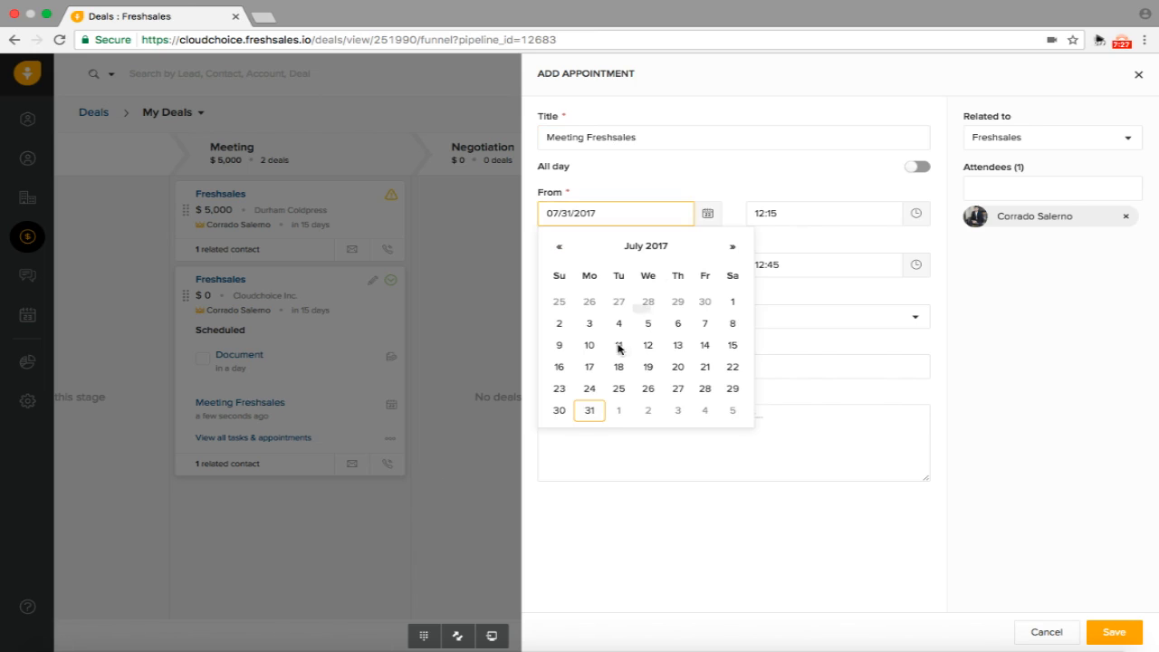
left_click(620, 410)
left_click(620, 363)
left_click(609, 419)
type("test..")
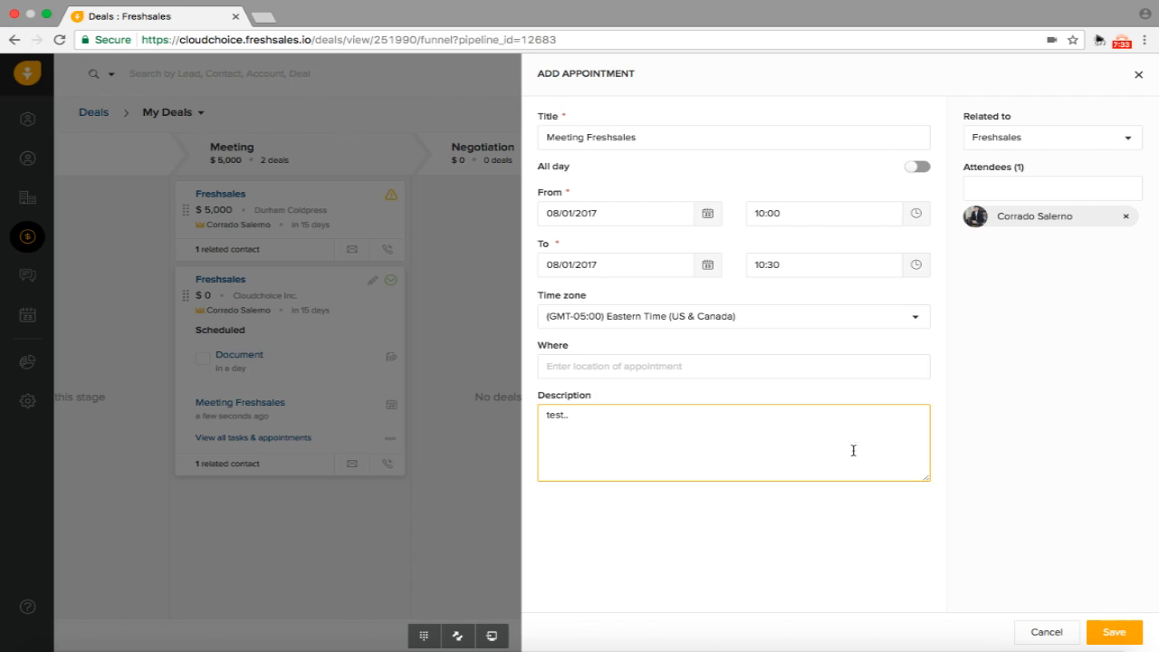
left_click(1138, 638)
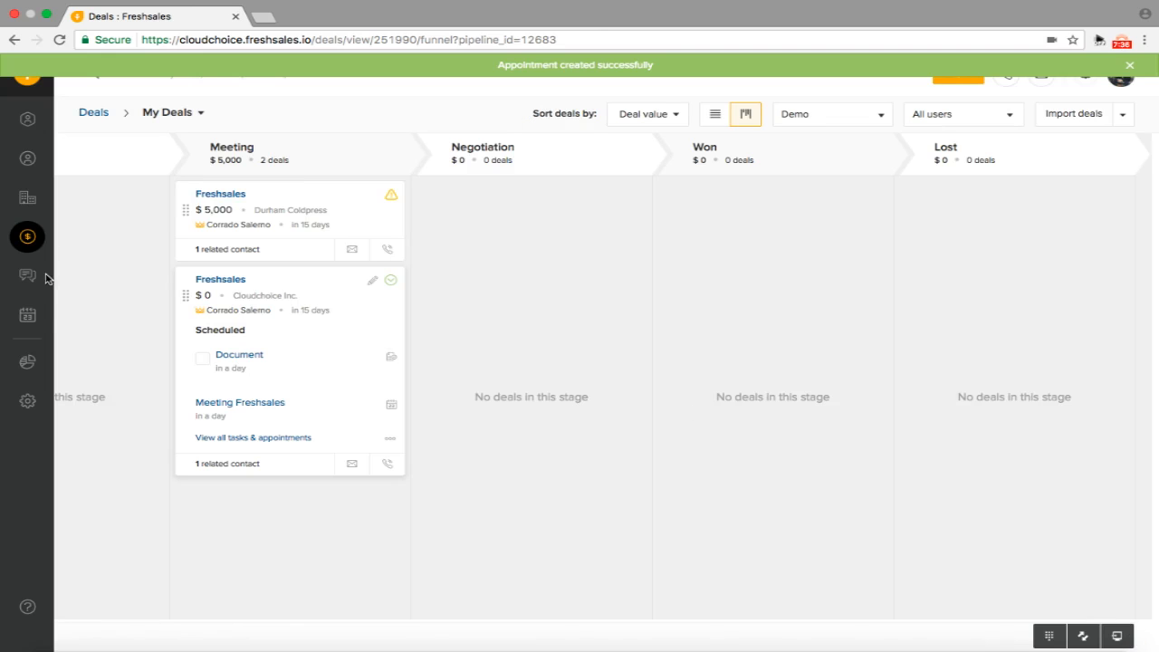
left_click(30, 321)
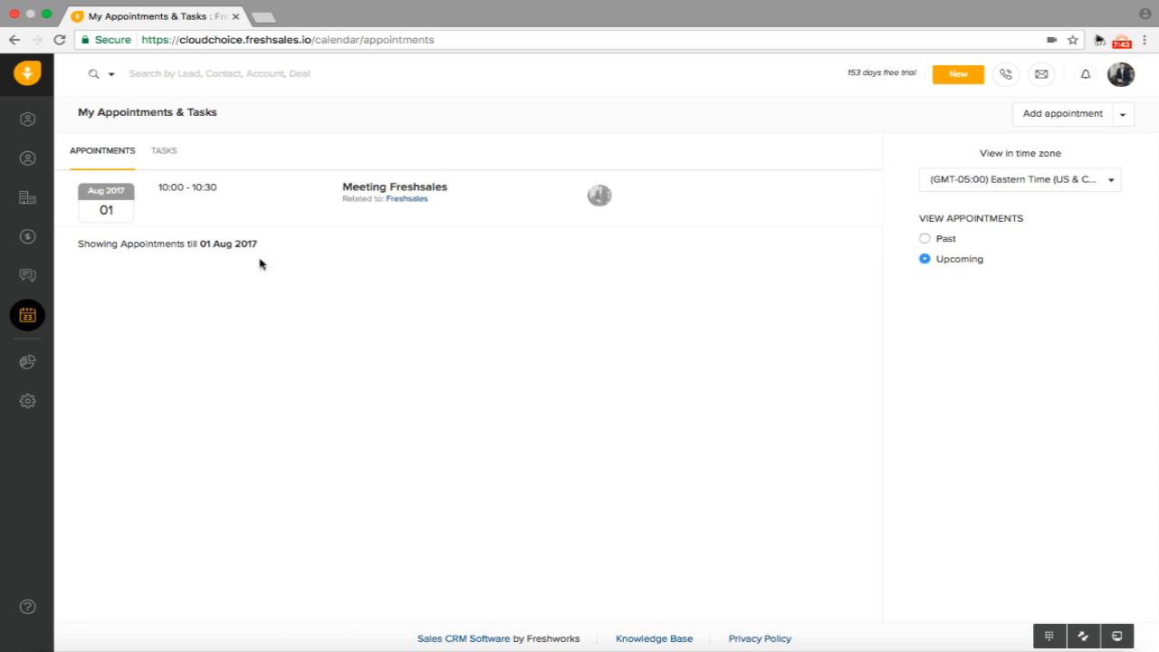
Check the Tasks tab, then return to the Appointments list showing the Meeting Freshsales appointment
left_click(163, 151)
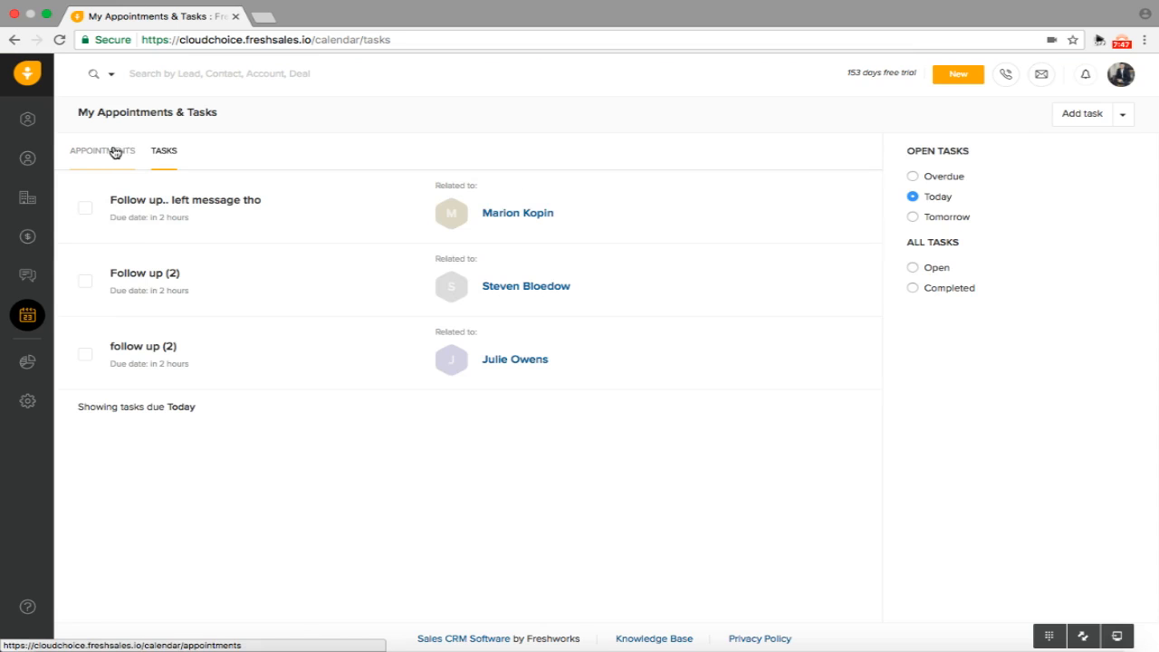
left_click(114, 151)
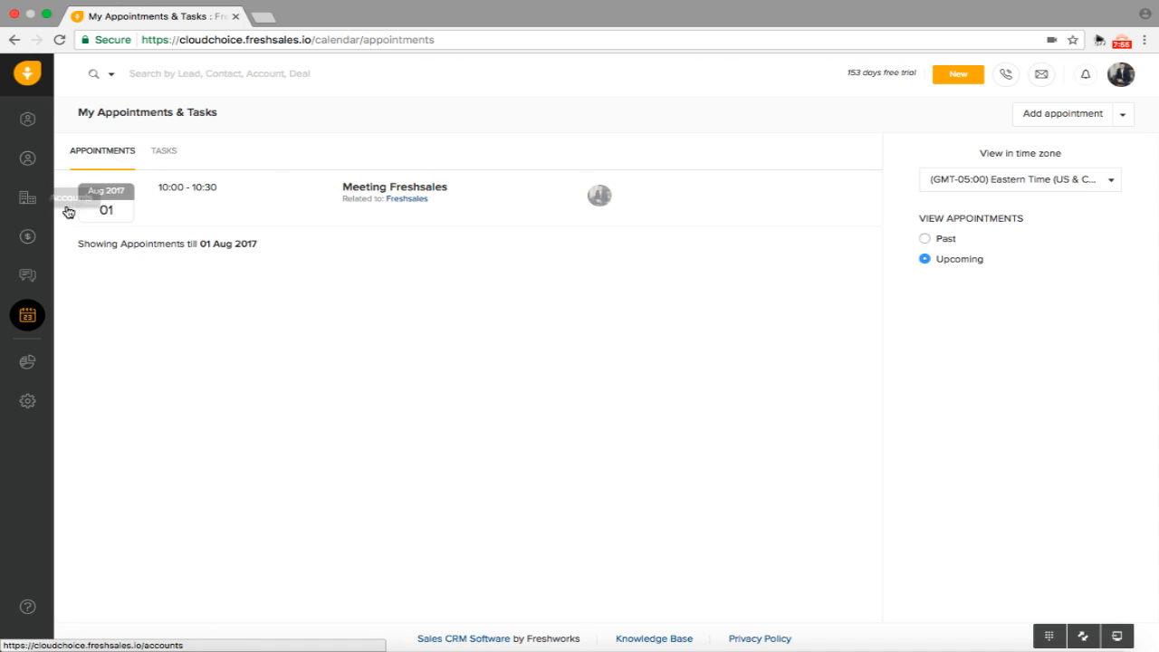
Switch the deals board to the Demo pipeline and move the $0 Cloudchoice Inc. deal into Negotiation
left_click(27, 120)
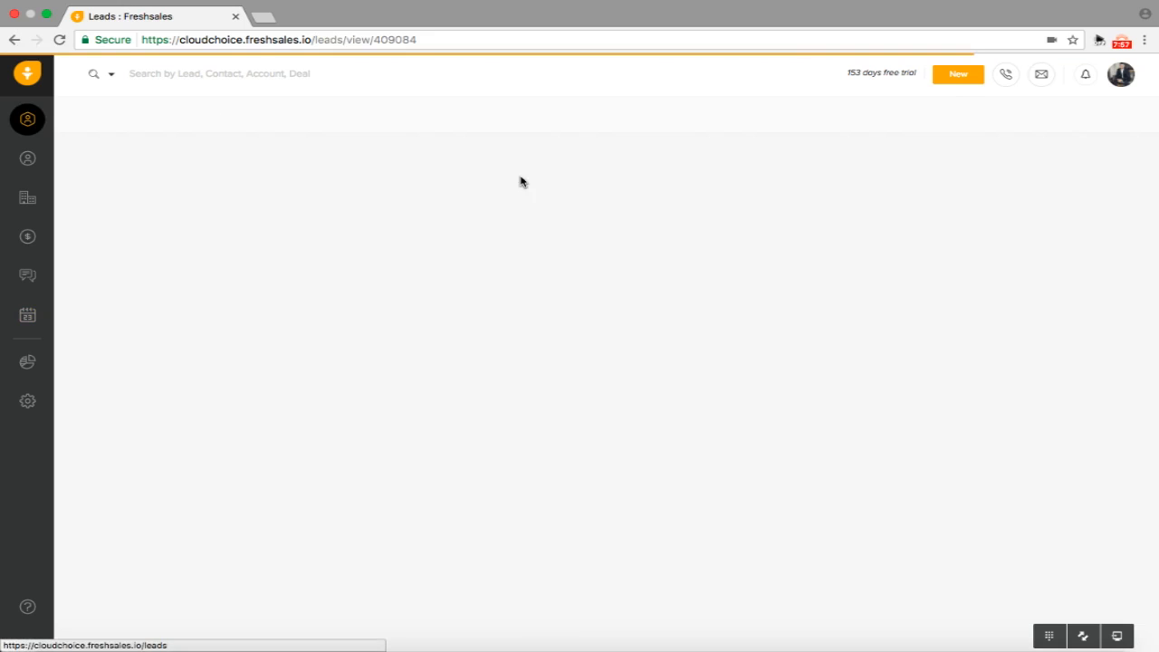
left_click(28, 160)
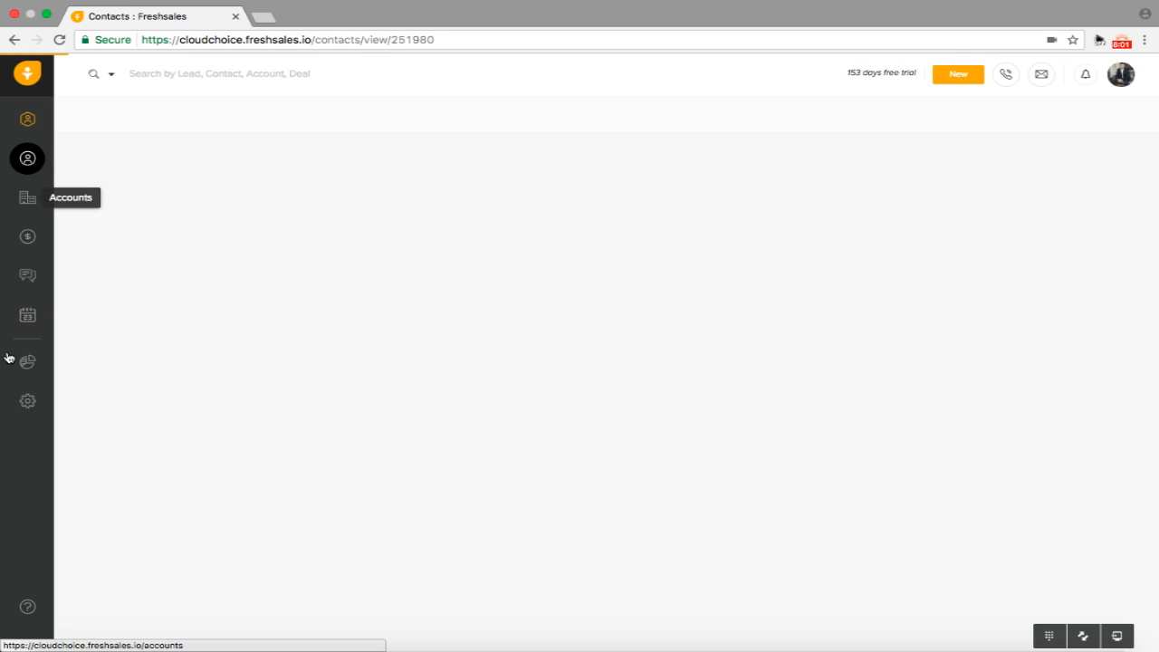
left_click(28, 239)
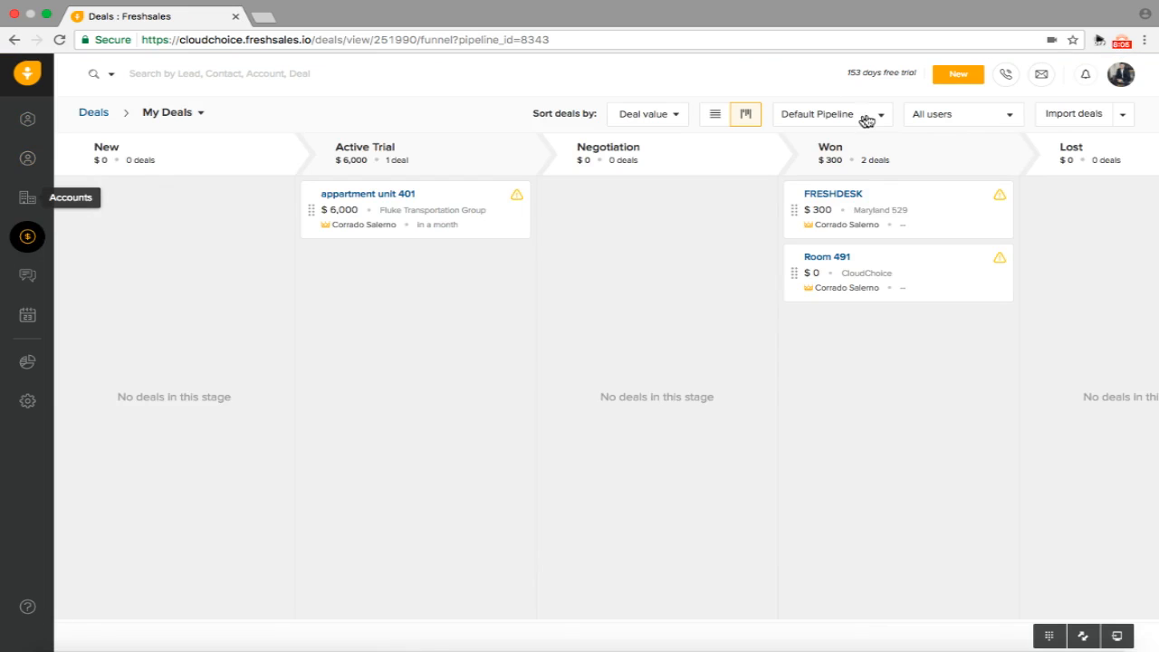
left_click(867, 120)
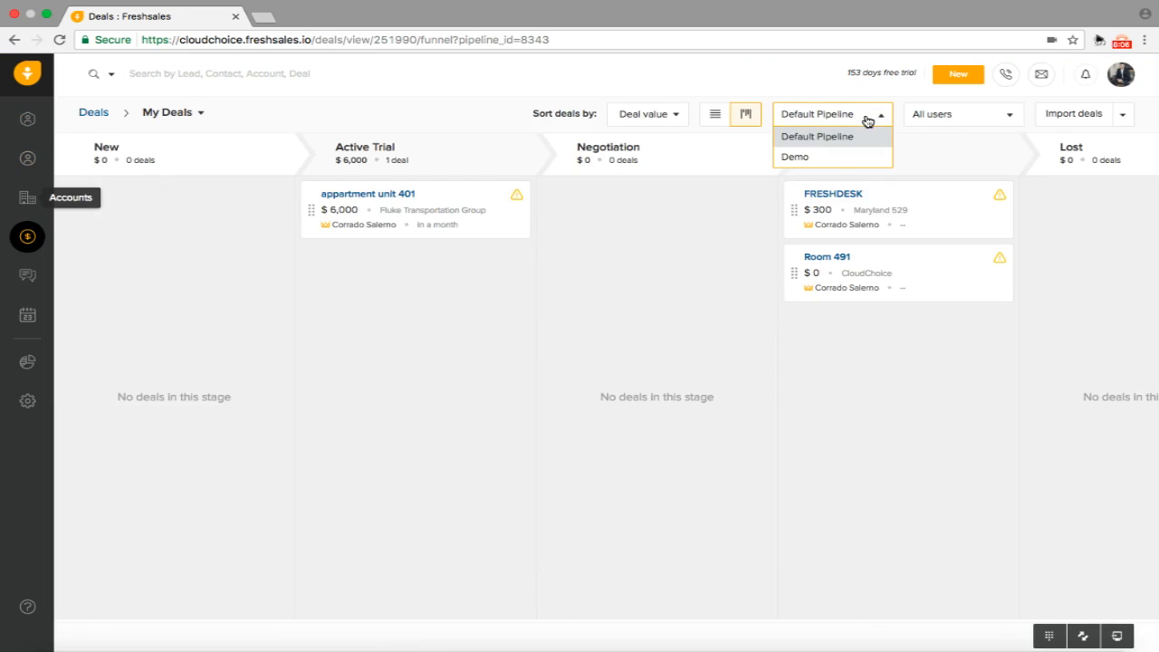
left_click(813, 159)
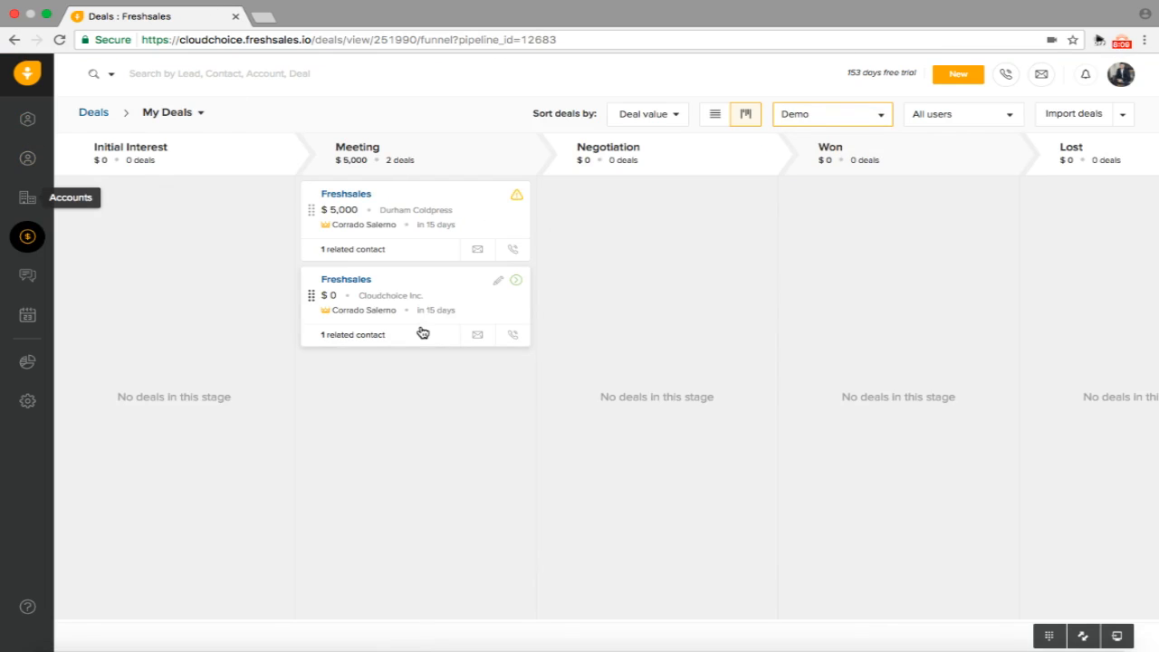
left_click_drag(412, 297, 680, 291)
Move the $5,000 Durham Coldpress deal into the Won stage
scroll(426, 251, "right", 3)
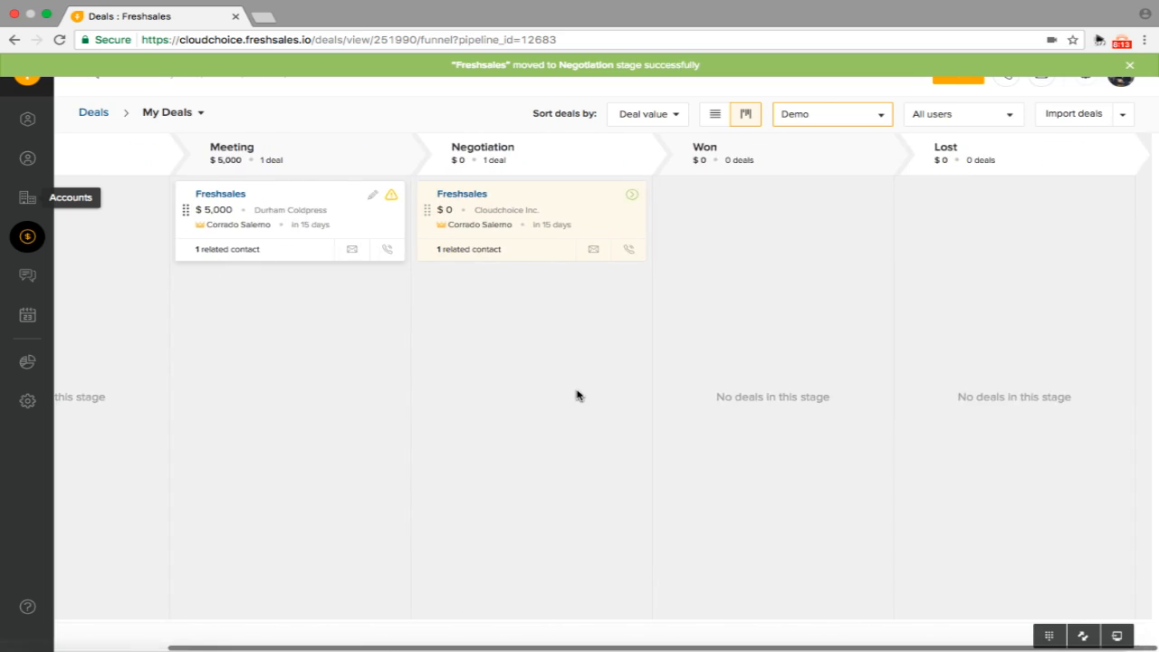
scroll(577, 395, "left", 3)
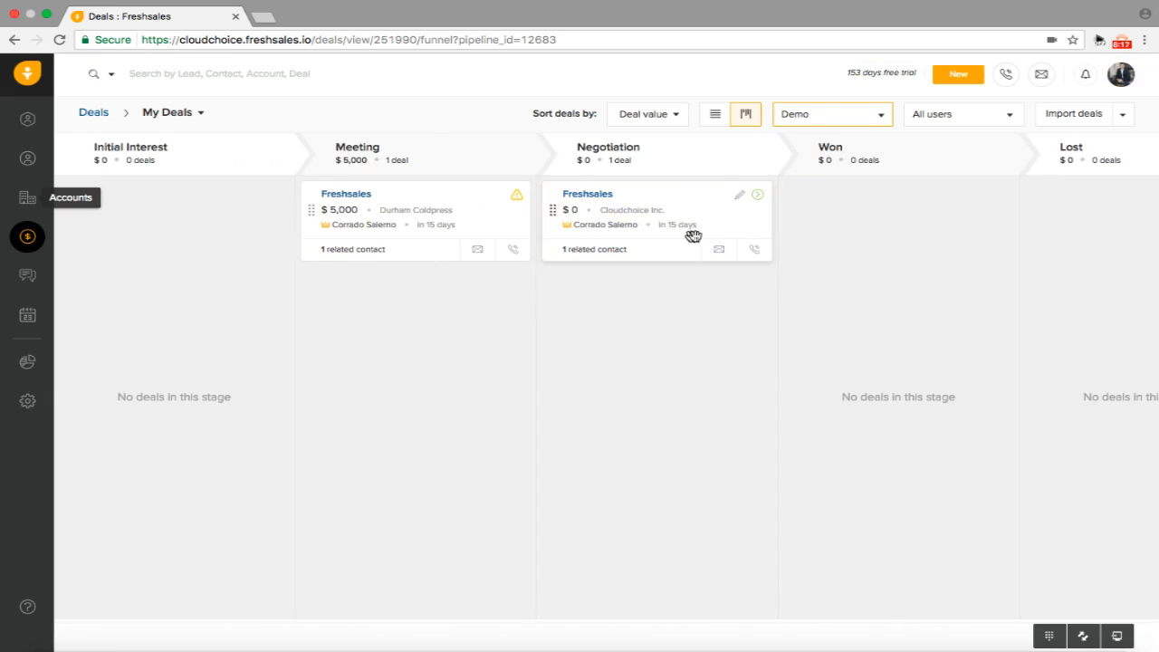
left_click_drag(416, 225, 904, 276)
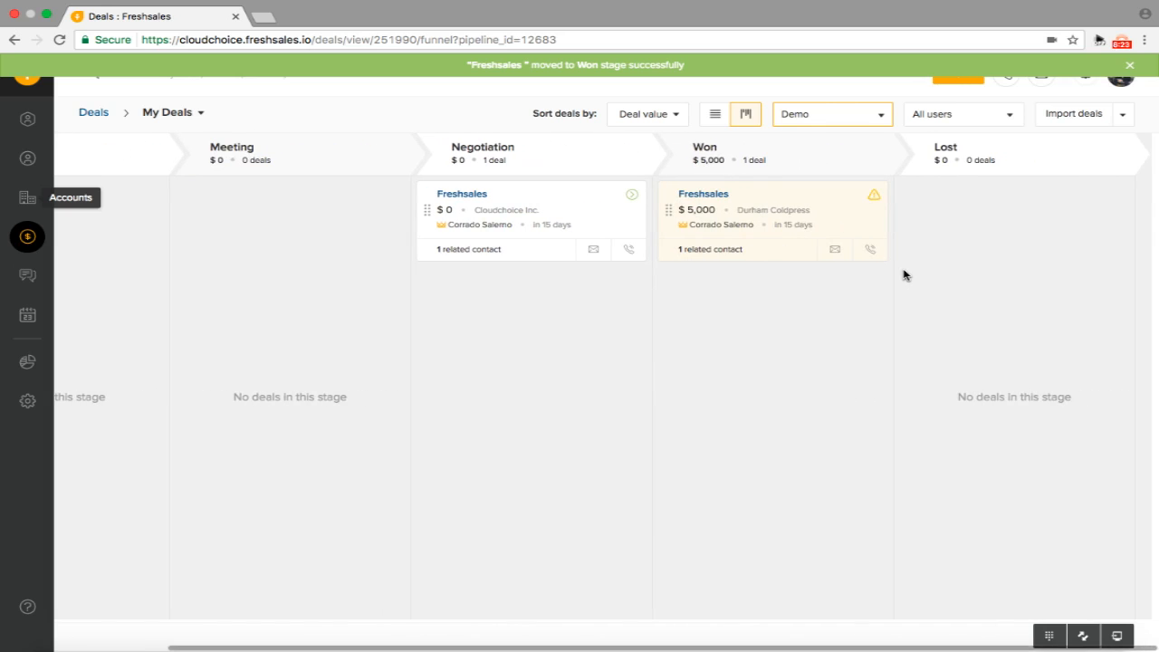
Try moving the won deal to Lost, then cancel the Deal Lost Reason dialog
left_click_drag(783, 194, 1016, 272)
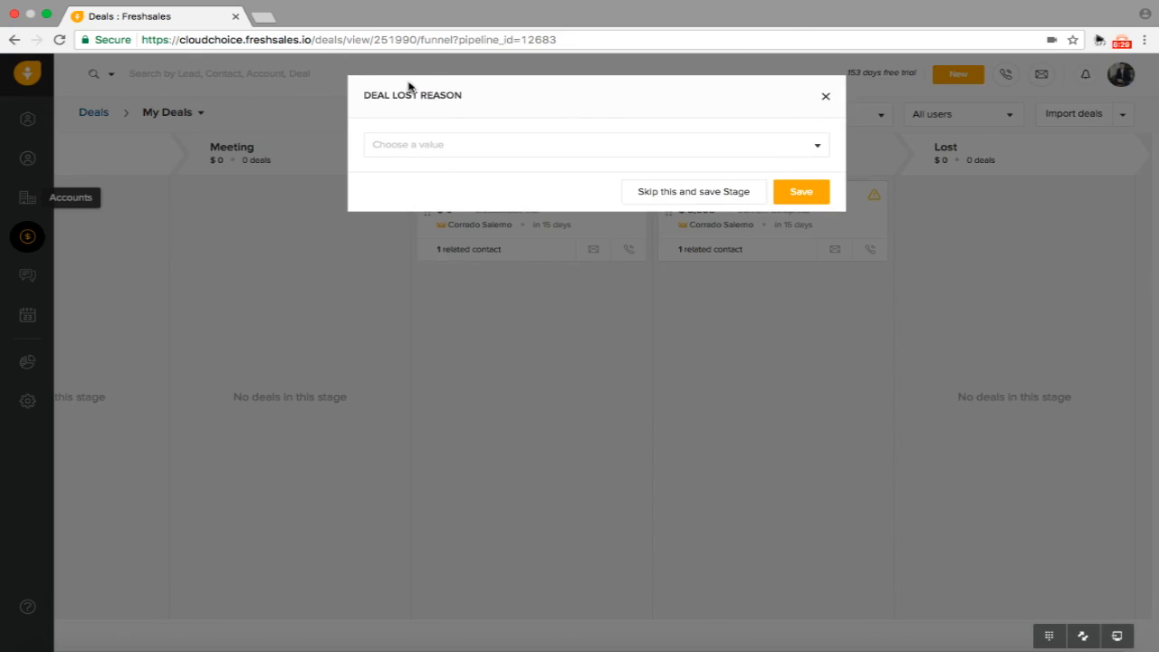
left_click(463, 148)
scroll(450, 238, "down", 2)
scroll(450, 238, "down", 1)
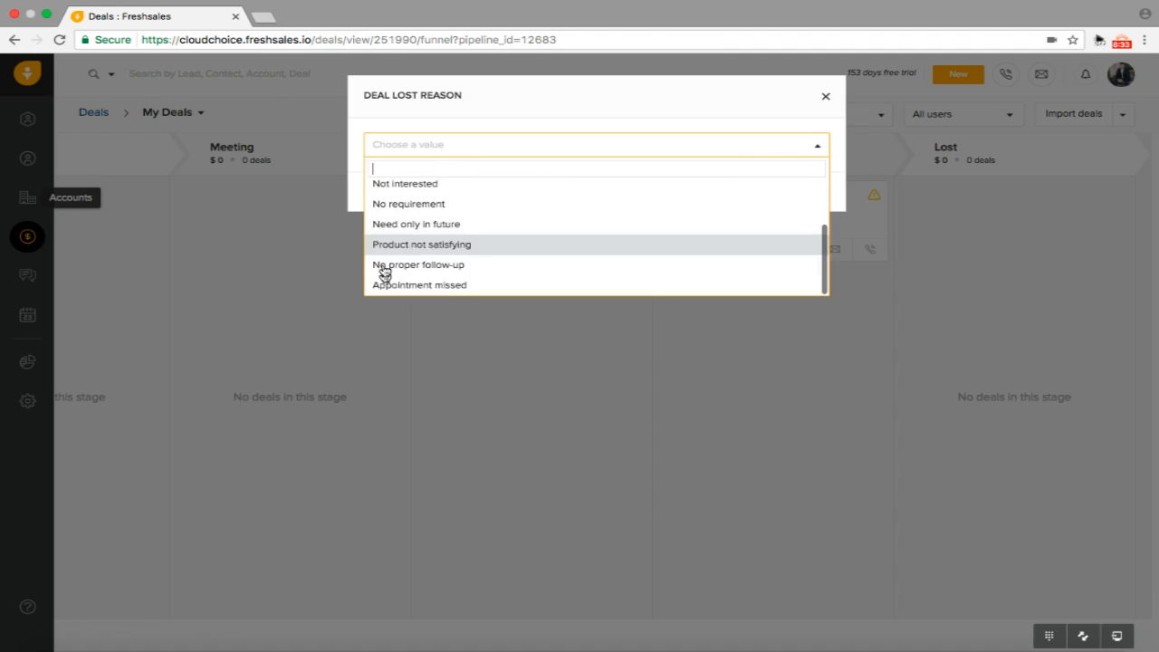
left_click(825, 101)
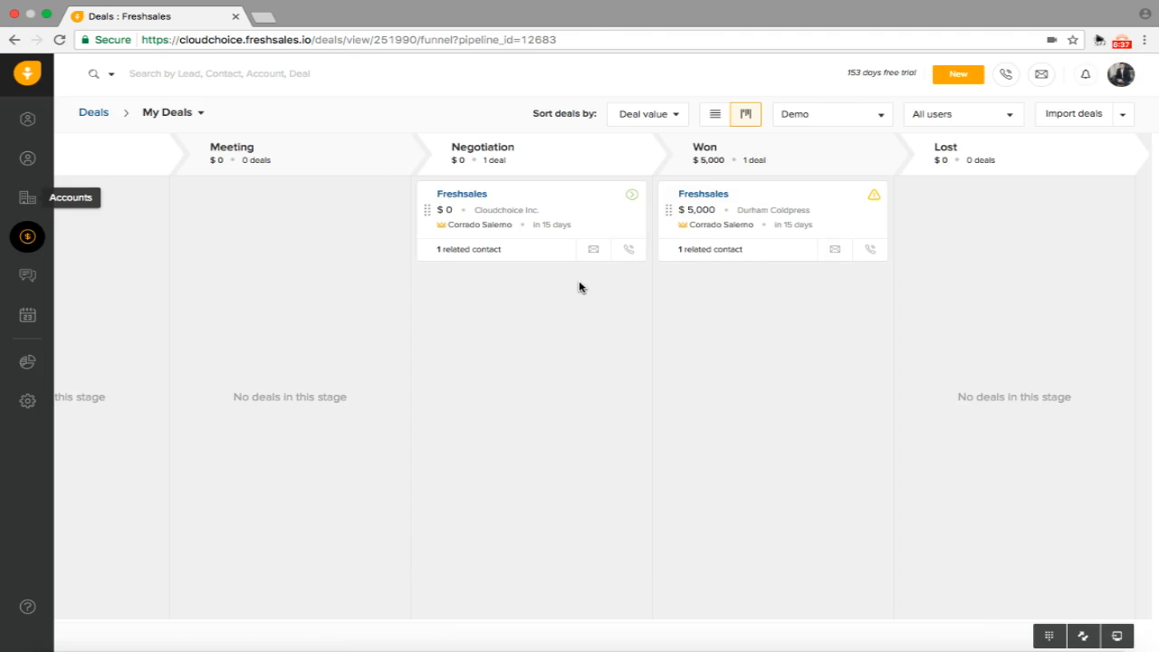
Go to Reports and list the four Phone Calls reports
left_click(27, 366)
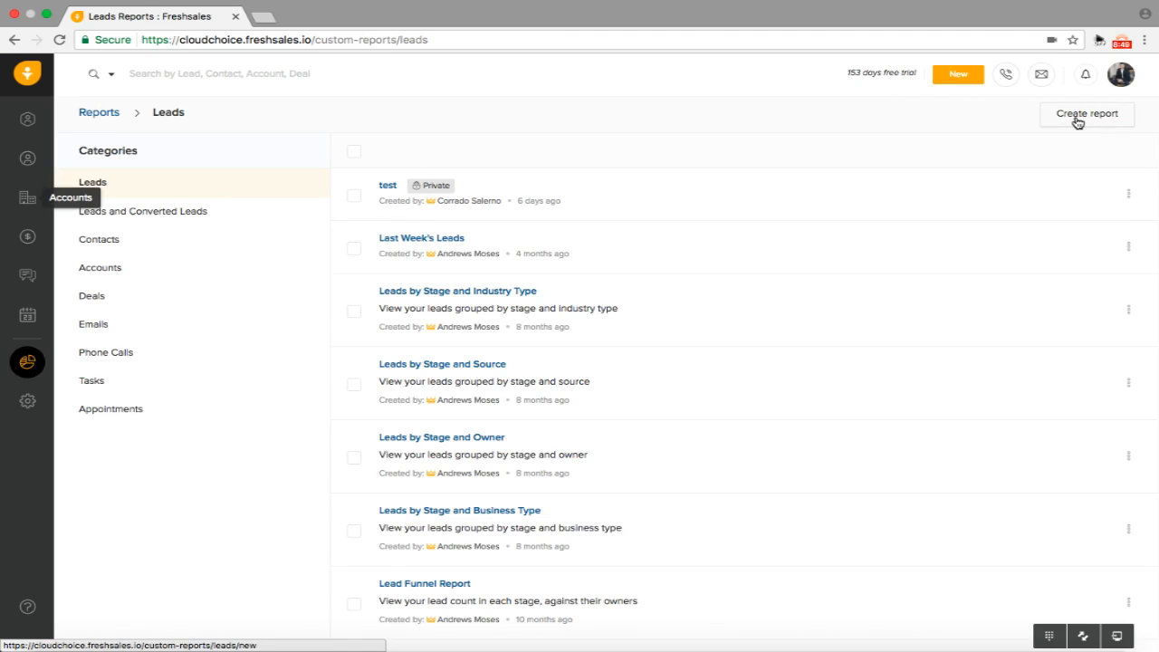
left_click(211, 356)
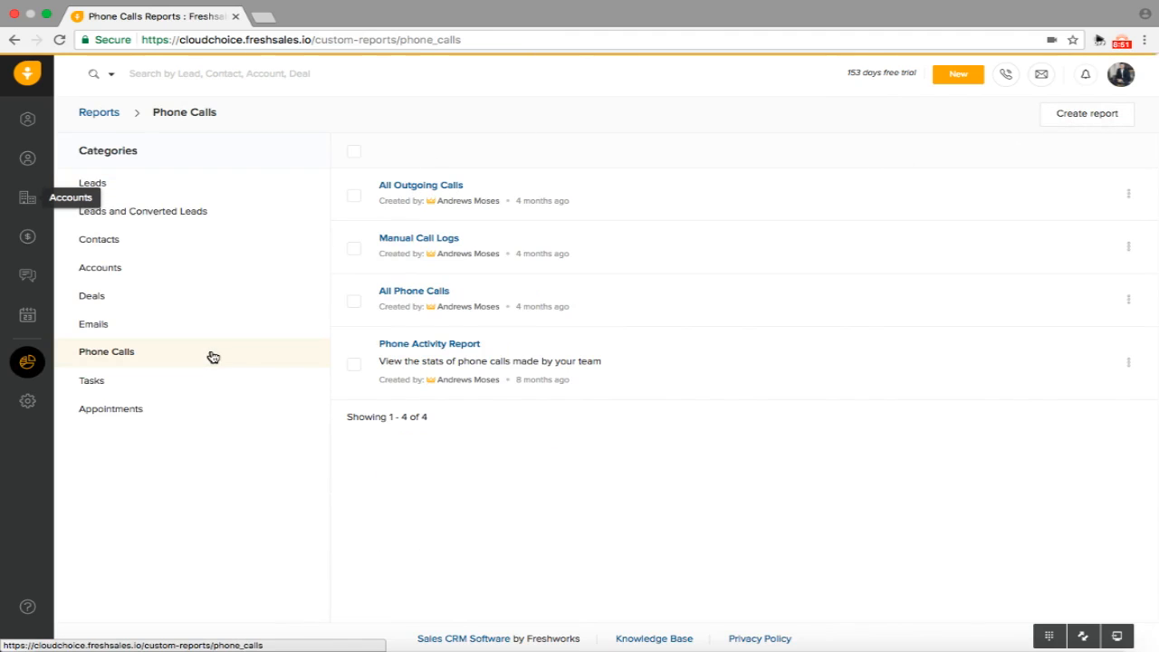